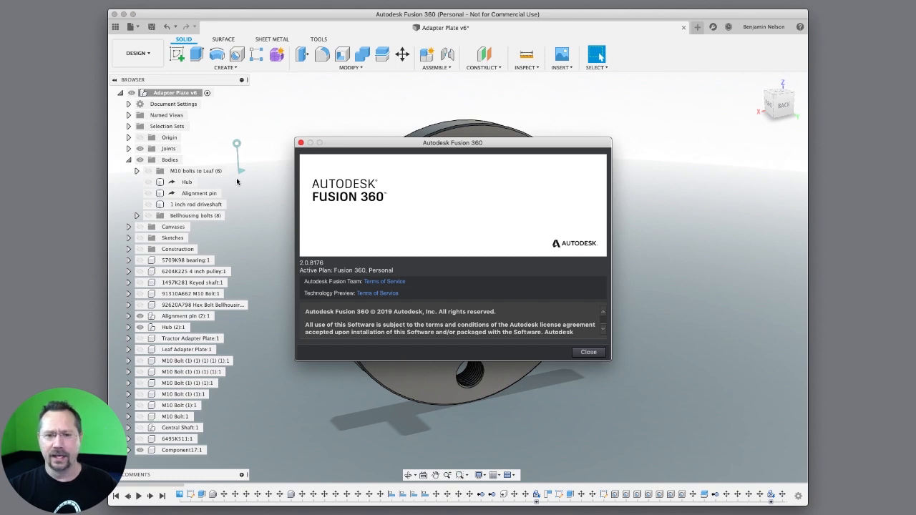
Move the About window aside and close it.
mouse_move(385, 147)
mouse_down()
mouse_move(376, 108)
mouse_move(434, 118)
mouse_move(370, 111)
mouse_move(374, 141)
mouse_up()
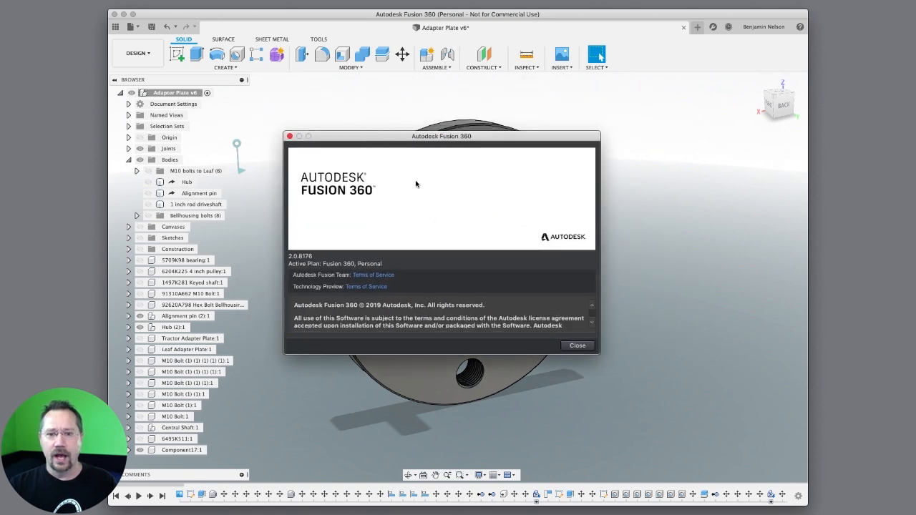
click(290, 137)
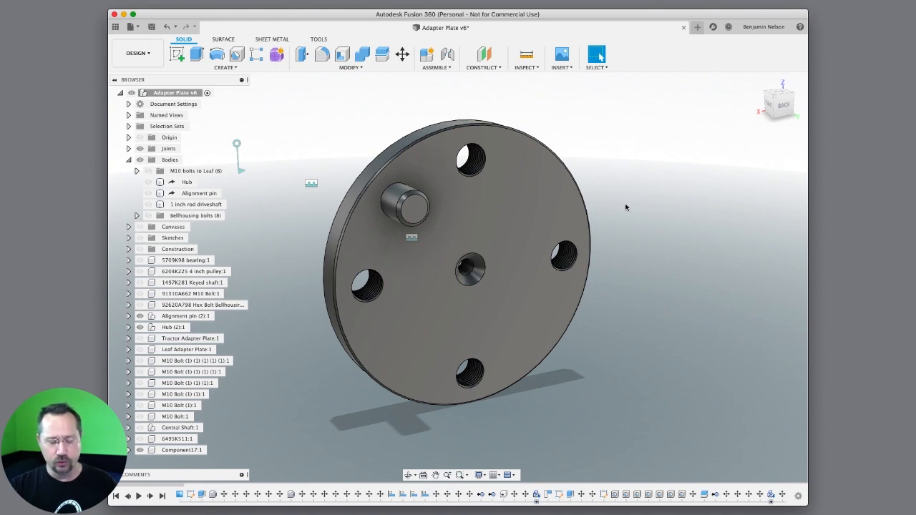
Examine the hub plate, its alignment pin and the threads inside its bolt holes from several angles.
shift+middle_drag(625, 280, 588, 248)
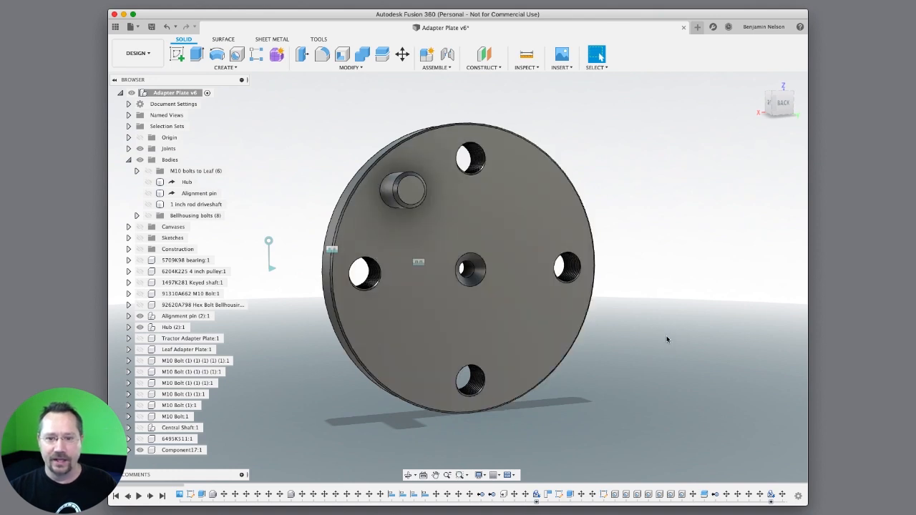
shift+middle_drag(642, 290, 577, 283)
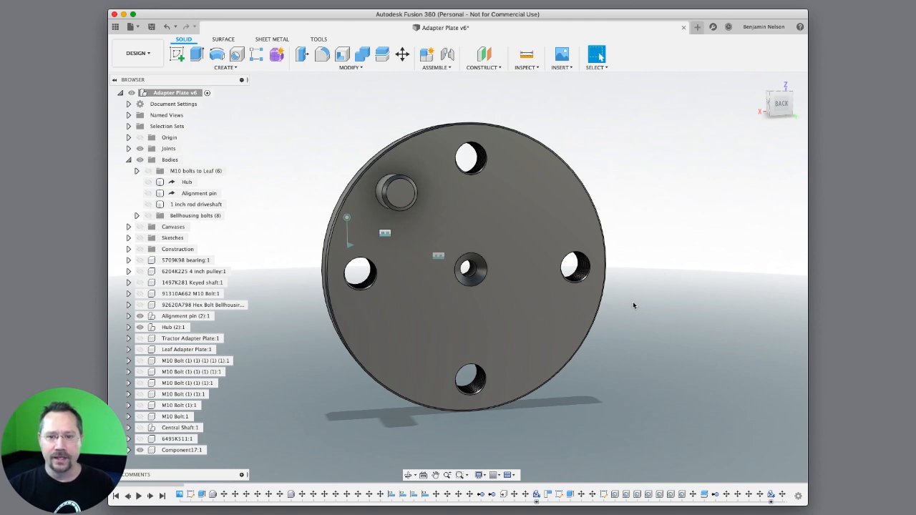
scroll(633, 302, up, 5)
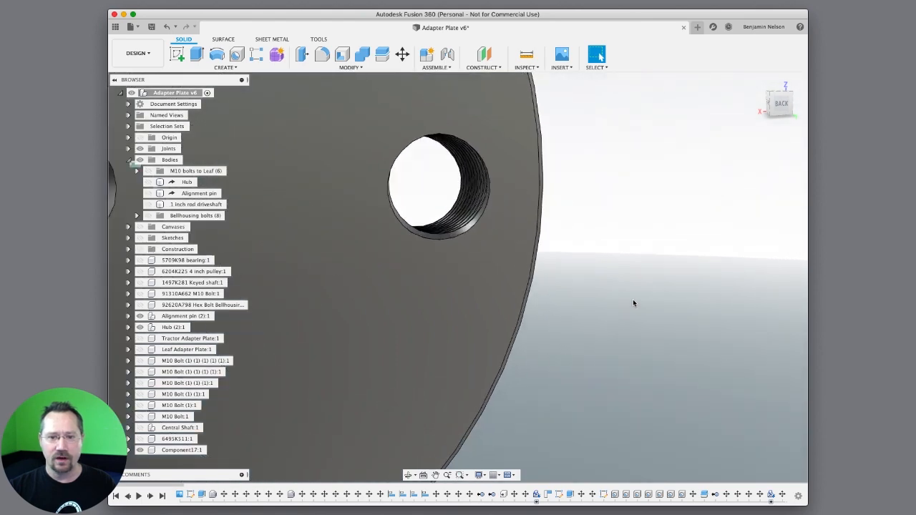
scroll(633, 299, up, 2)
shift+middle_drag(469, 200, 511, 235)
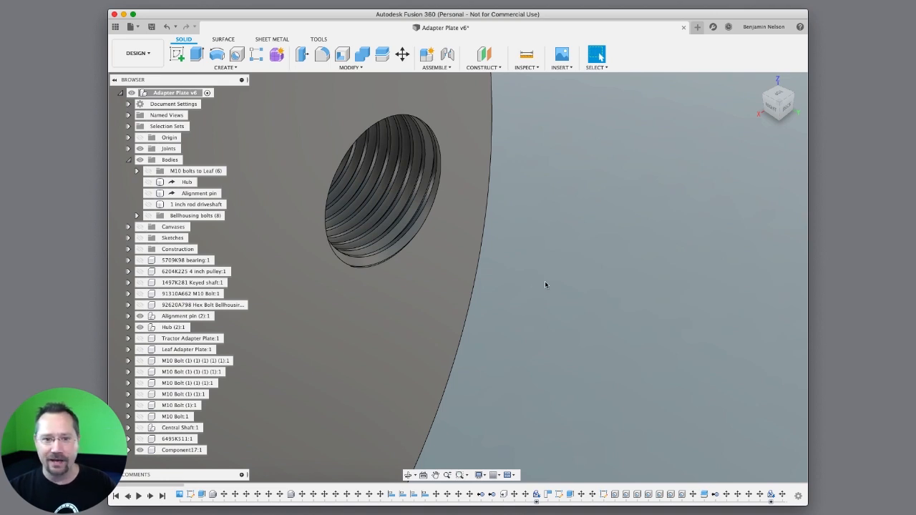
shift+middle_drag(539, 269, 641, 323)
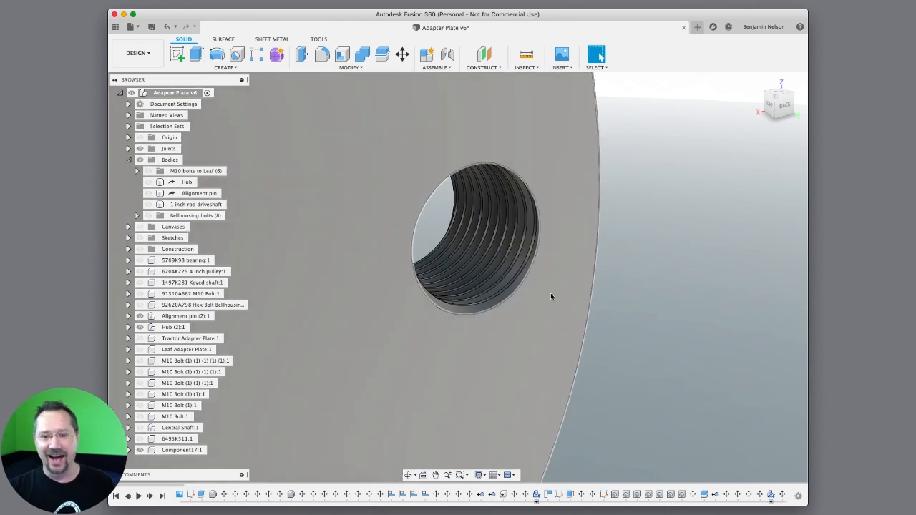
scroll(554, 295, down, 5)
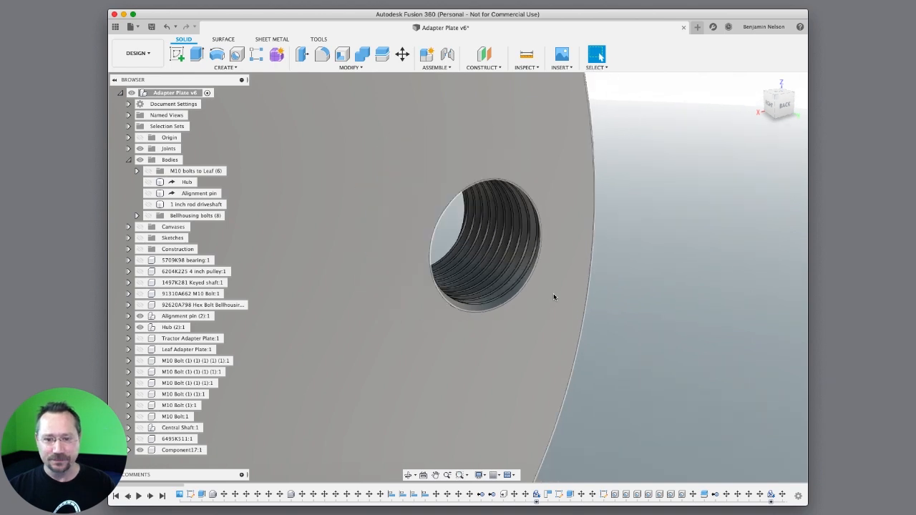
scroll(552, 295, down, 10)
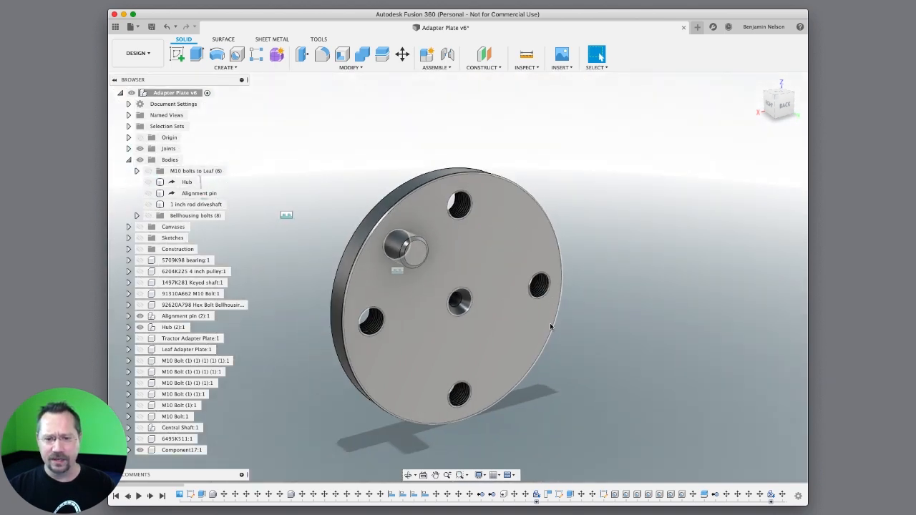
shift+middle_drag(449, 327, 566, 264)
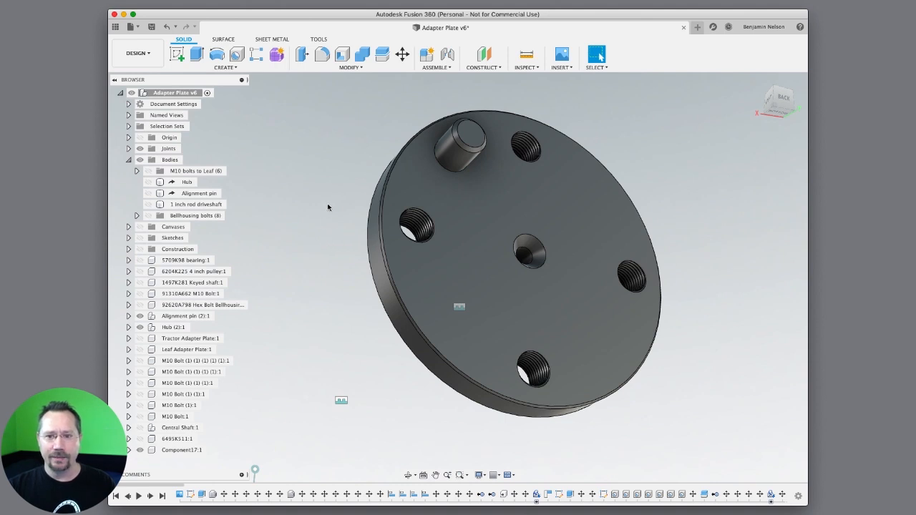
mouse_move(779, 104)
shift+middle_down()
mouse_move(730, 129)
mouse_move(754, 122)
mouse_move(740, 241)
shift+middle_up()
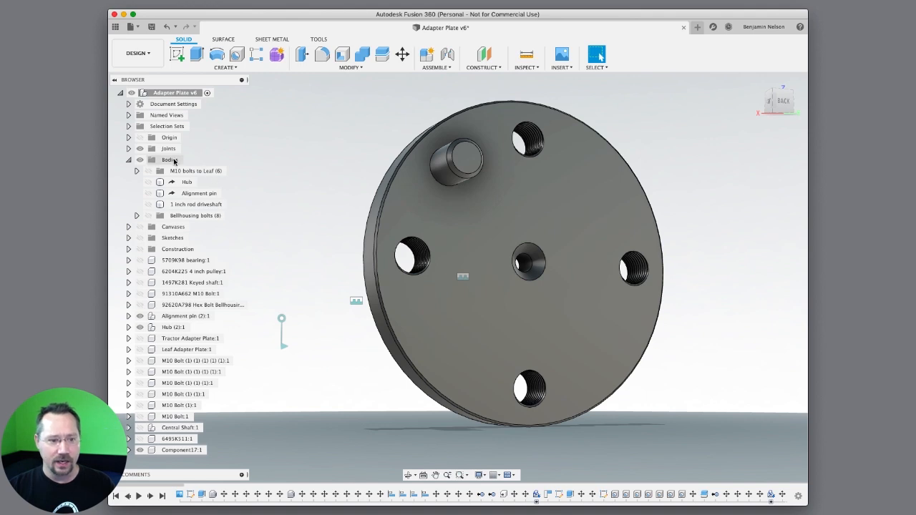
Hide the Alignment pin (2) component to inspect its hole in the hub, and show the pin again.
click(141, 316)
click(140, 315)
click(140, 316)
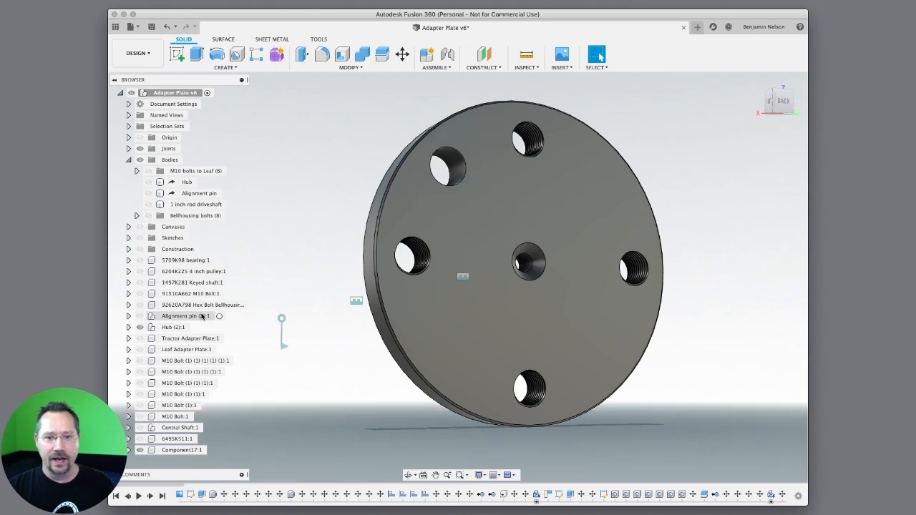
shift+middle_drag(622, 274, 583, 271)
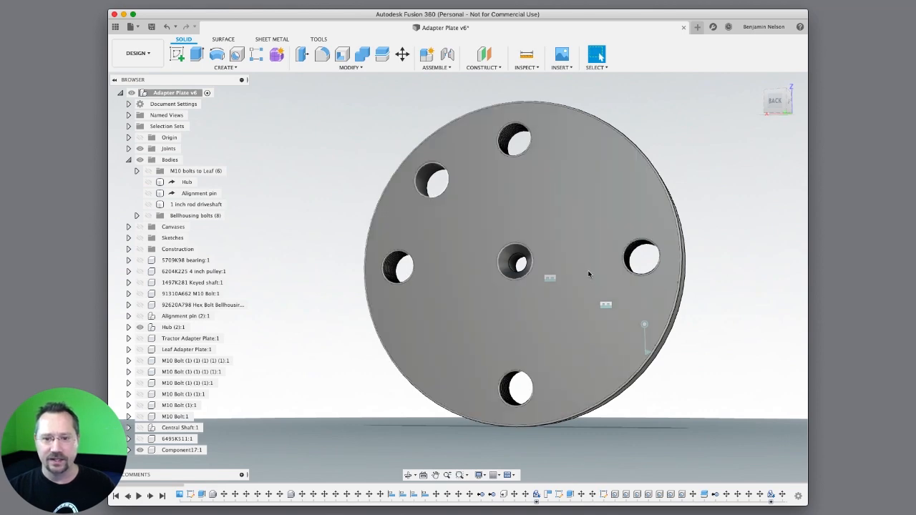
shift+middle_drag(587, 272, 606, 272)
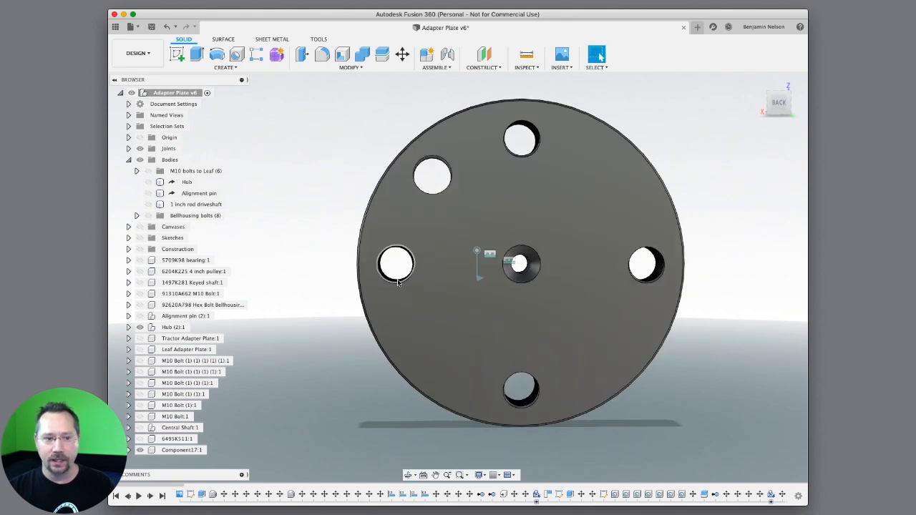
click(140, 316)
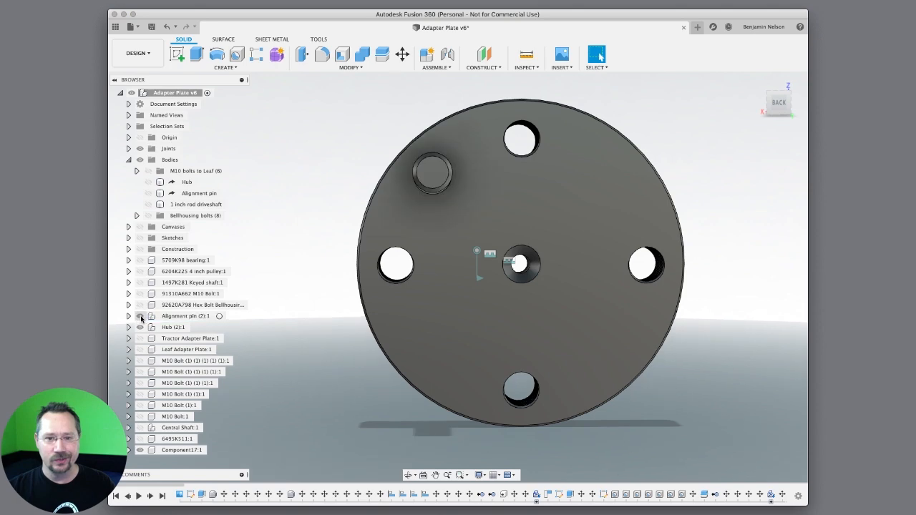
click(140, 327)
mouse_move(515, 260)
shift+middle_down()
mouse_move(565, 256)
mouse_move(503, 252)
shift+middle_up()
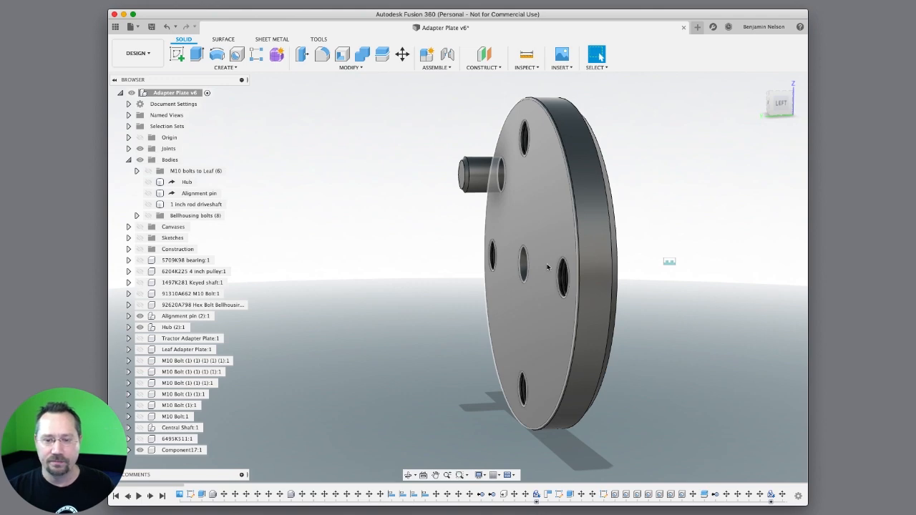
shift+middle_drag(547, 267, 600, 255)
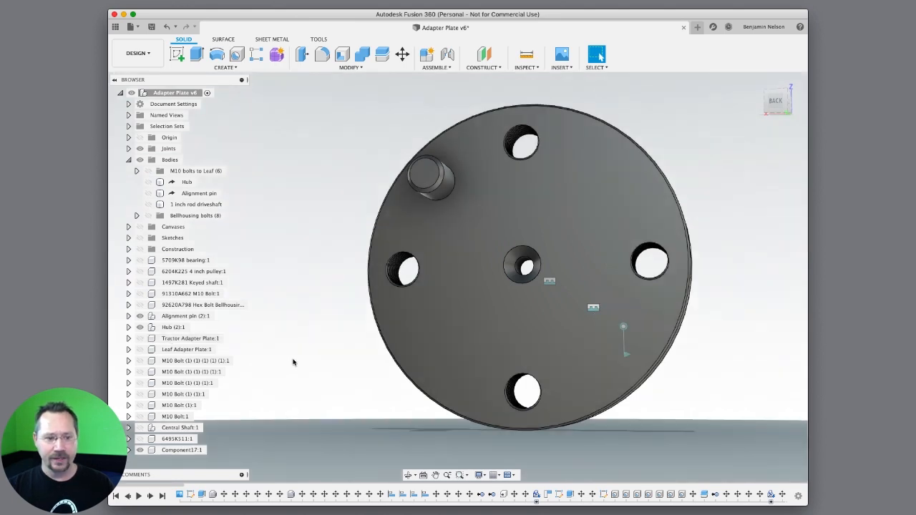
Toggle the alignment pin off and back on, and compare how it sits in the hub from the side.
click(139, 316)
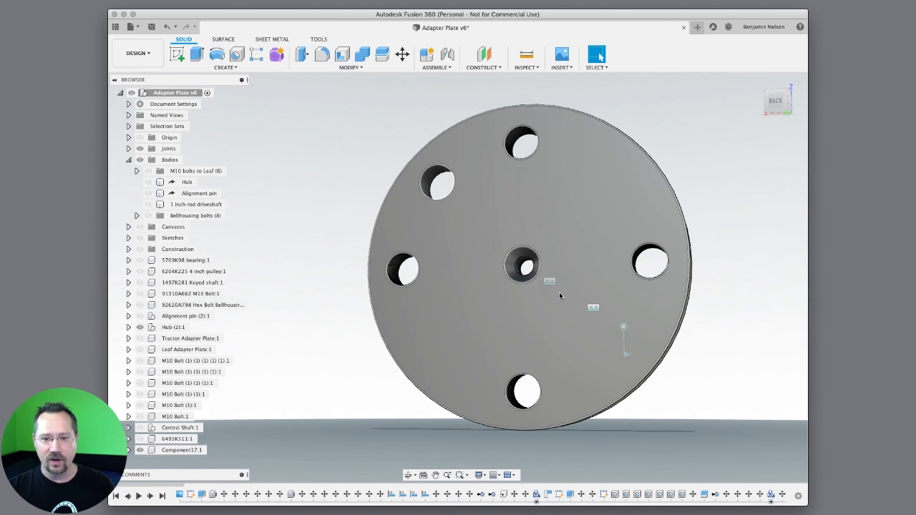
click(141, 317)
click(141, 316)
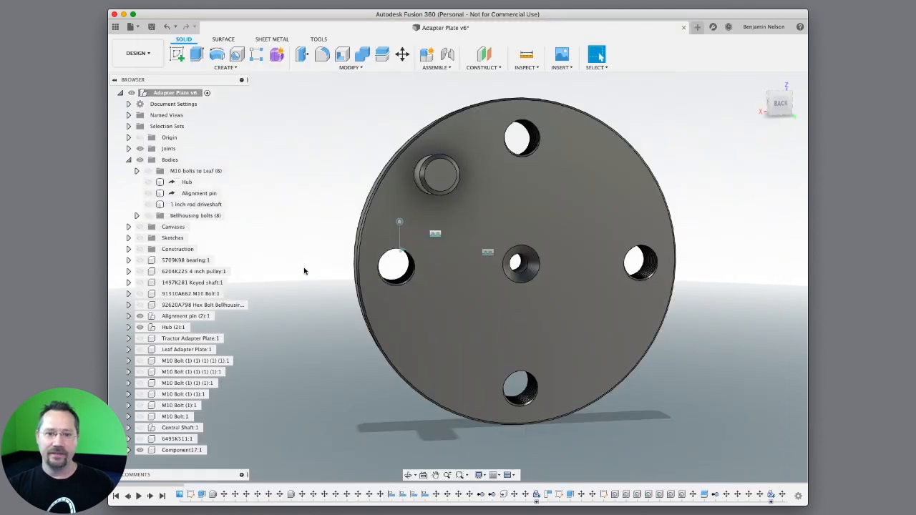
shift+middle_drag(301, 266, 323, 264)
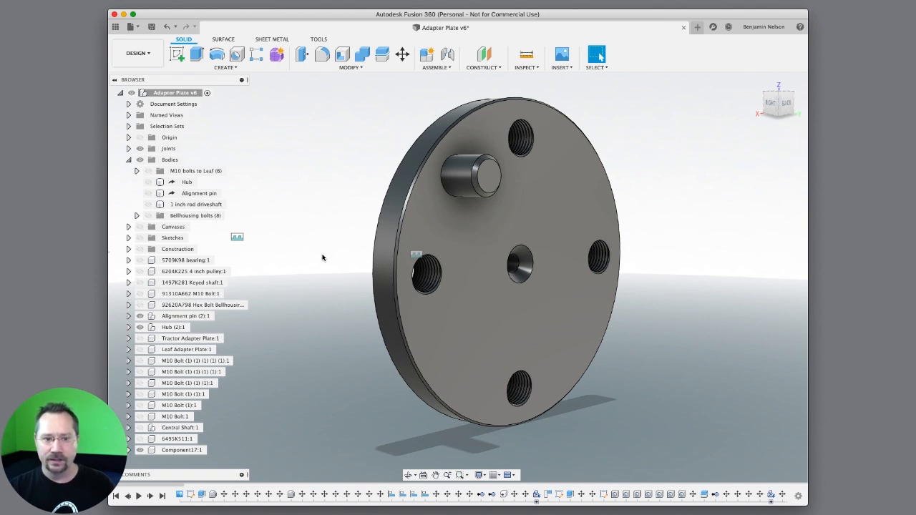
mouse_move(313, 255)
shift+middle_down()
mouse_move(396, 251)
mouse_move(314, 250)
shift+middle_up()
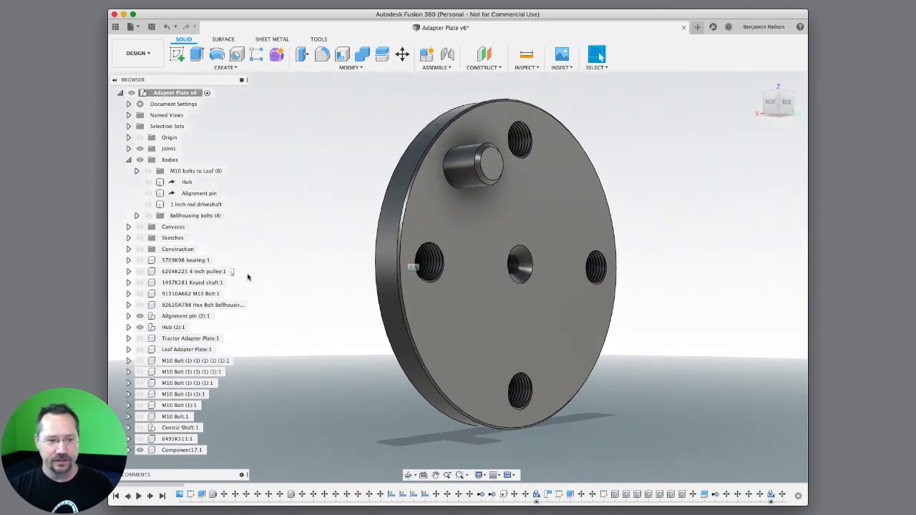
Show the Tractor Adapter Plate component and bring the whole plate with the hub into view from the back.
click(172, 339)
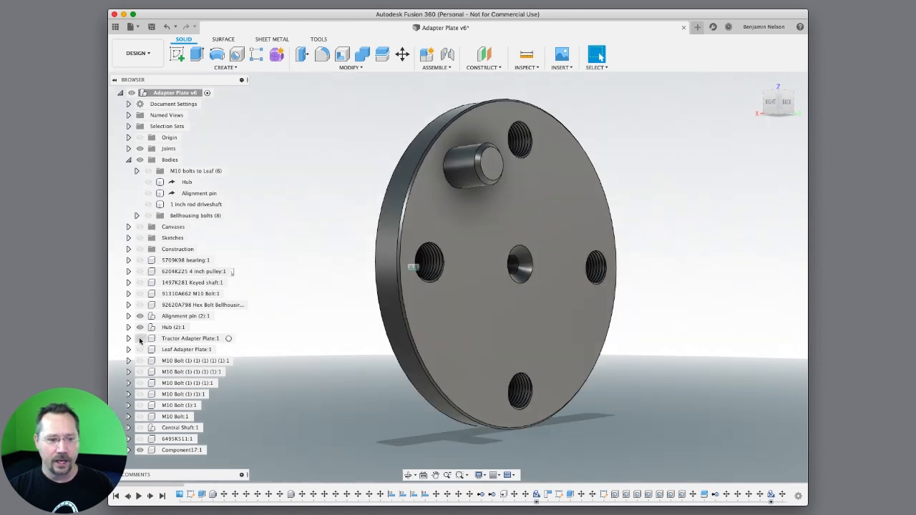
click(139, 339)
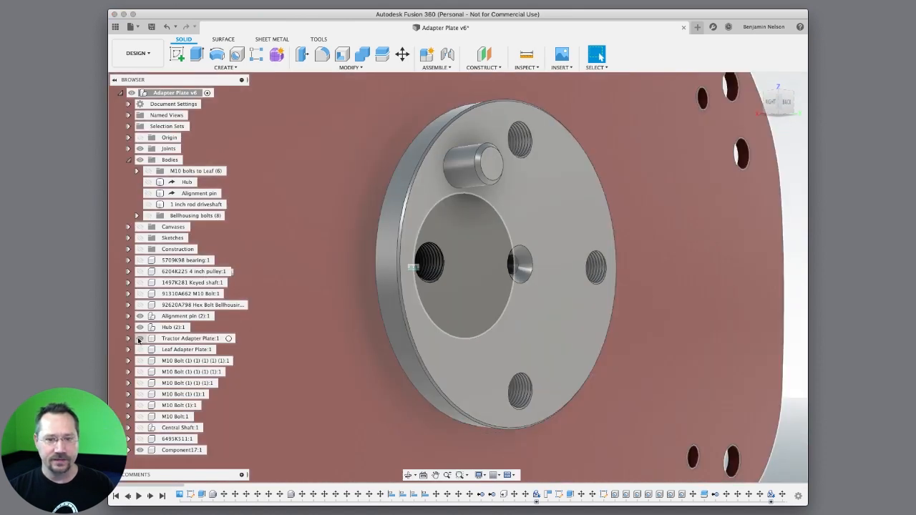
scroll(719, 239, up, 3)
scroll(722, 240, down, 8)
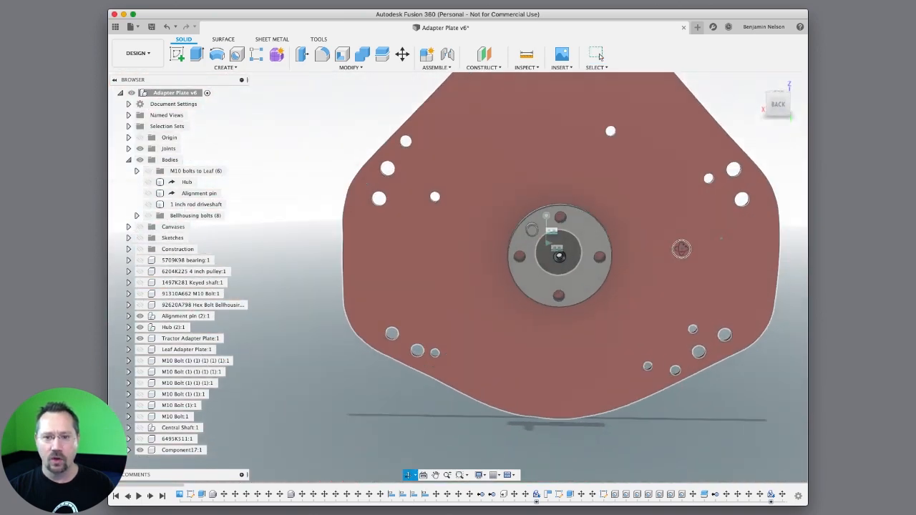
click(600, 56)
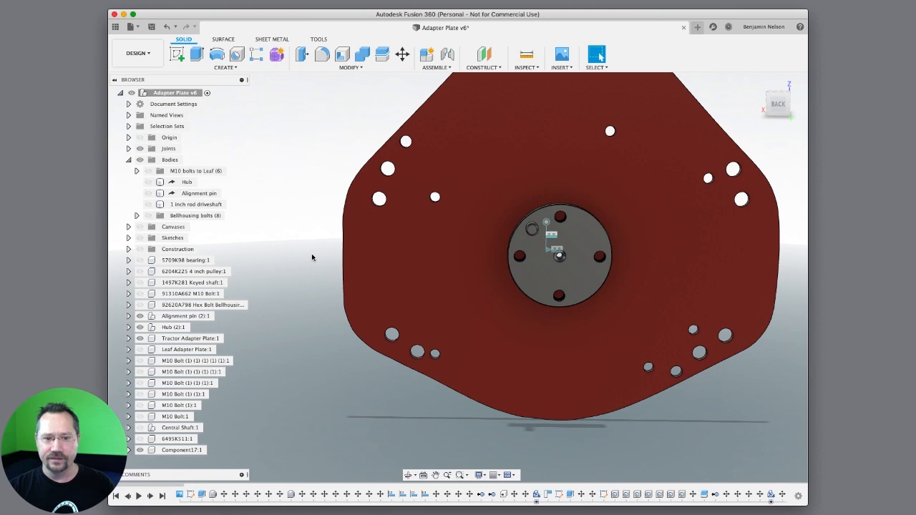
mouse_move(311, 256)
shift+middle_down()
mouse_move(241, 249)
mouse_move(306, 252)
shift+middle_up()
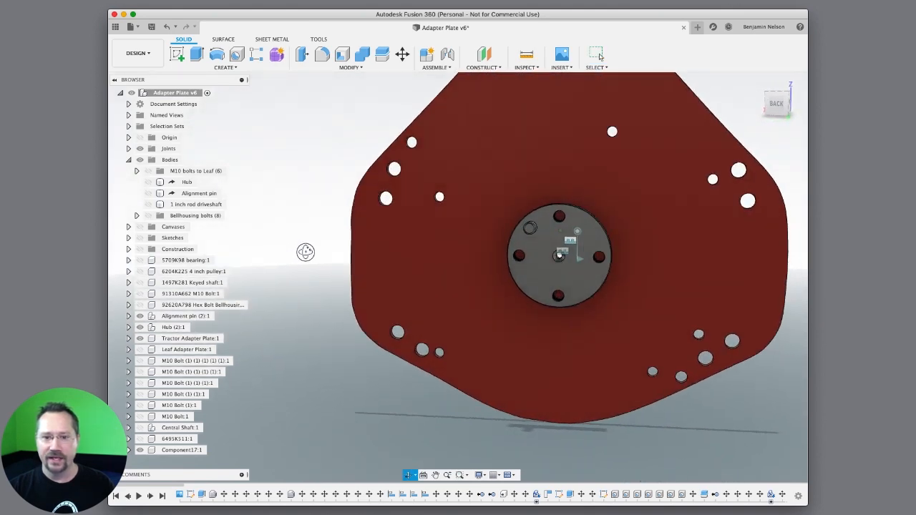
scroll(306, 253, up, 1)
scroll(305, 253, down, 3)
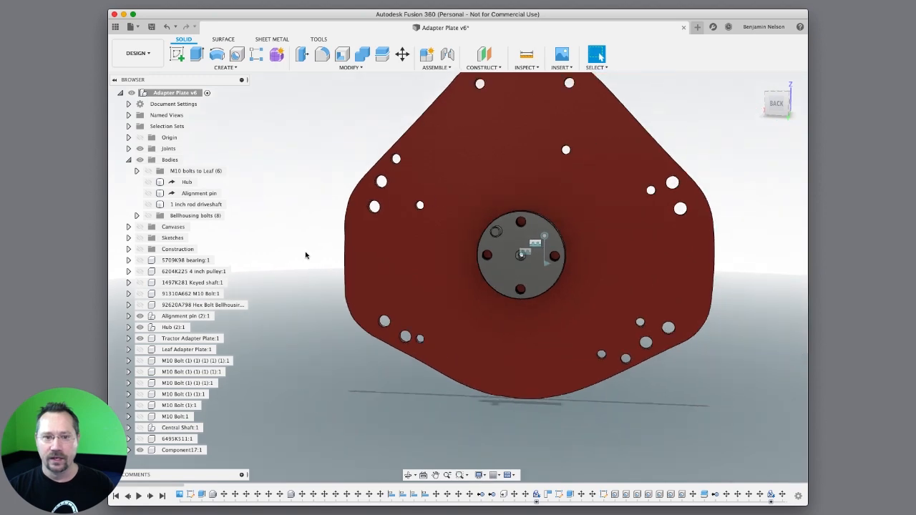
mouse_move(315, 245)
shift+middle_down()
mouse_move(309, 255)
mouse_move(323, 237)
shift+middle_up()
middle_drag(396, 244, 384, 274)
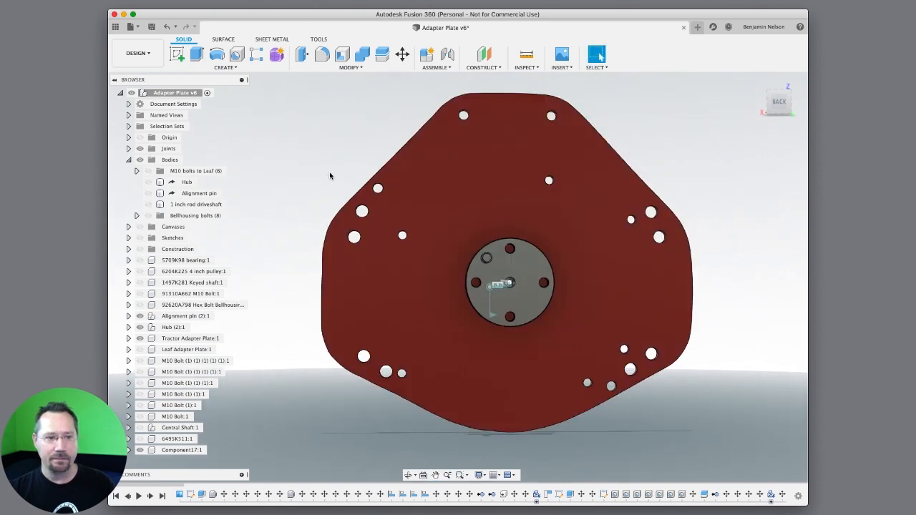
Show the canvases and orient the model to the top view to display the photo of the original casting.
click(562, 67)
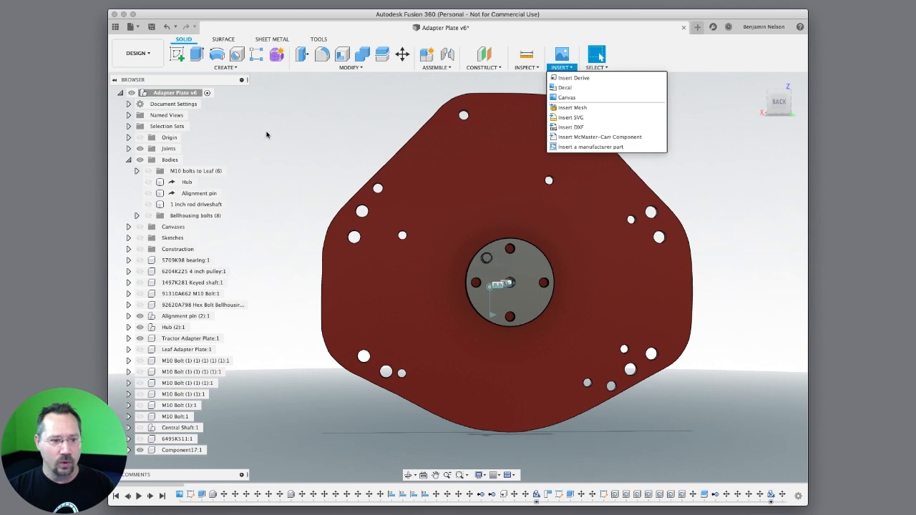
click(139, 227)
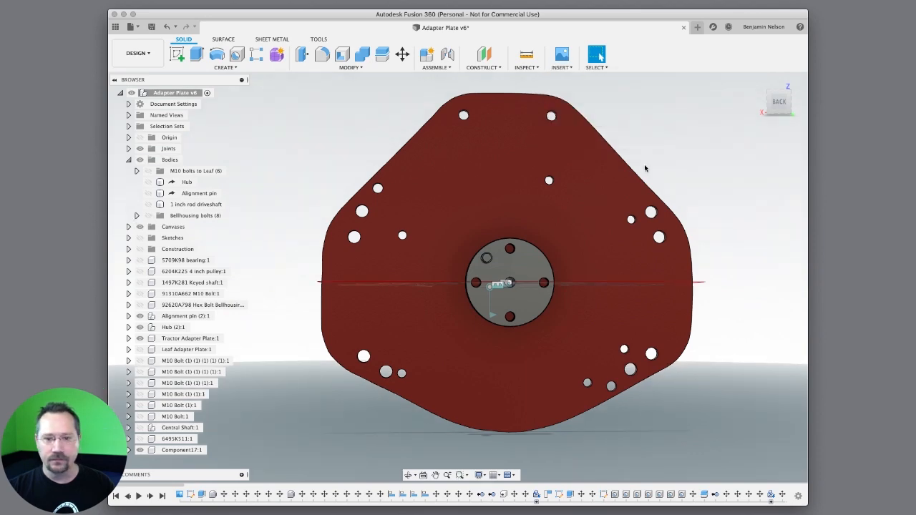
click(783, 93)
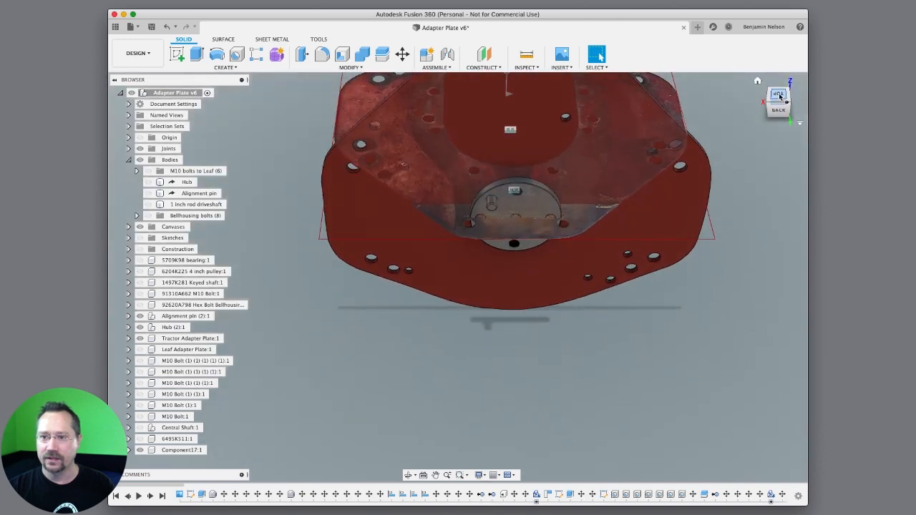
click(778, 96)
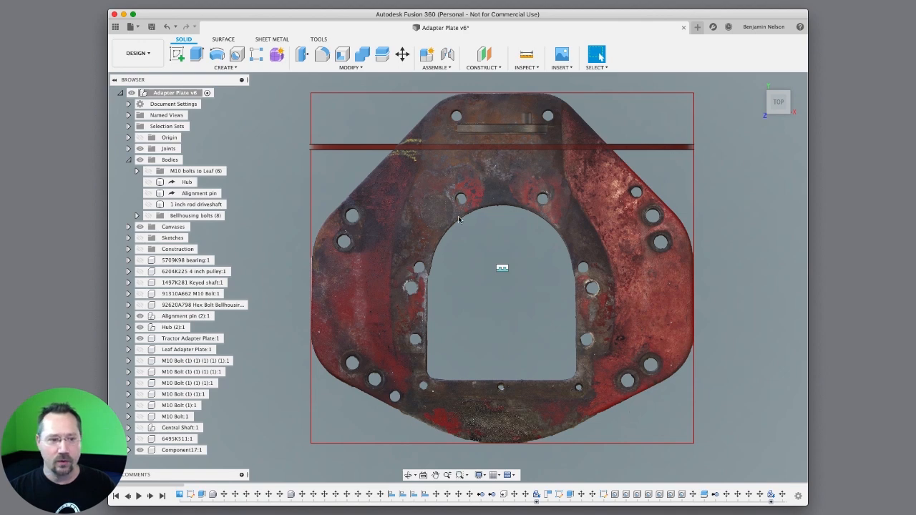
Turn on the sketches, making Sketch2 visible over the photo and hiding Sketch5 Bellhousing Casting.
click(140, 238)
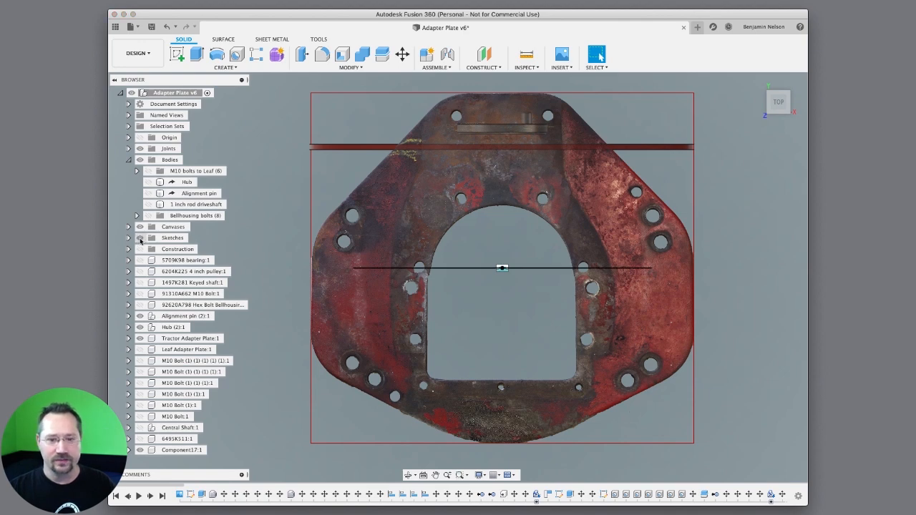
click(129, 237)
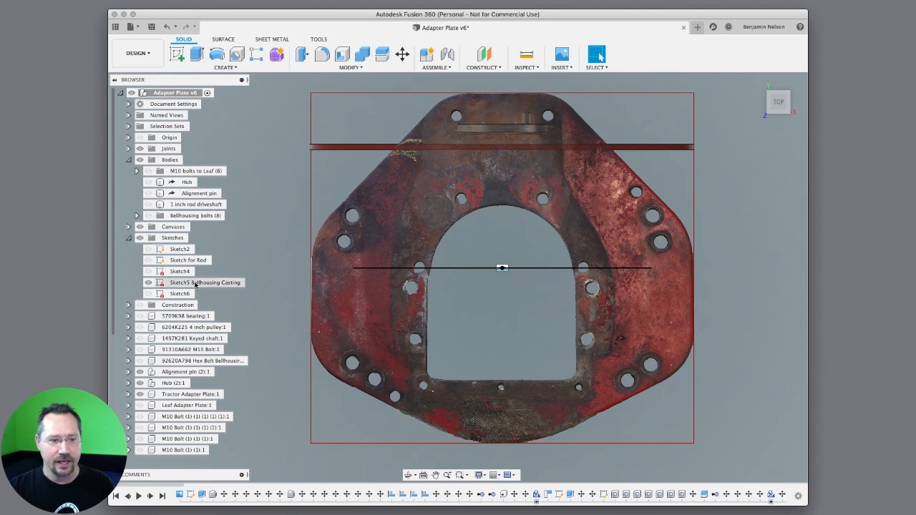
click(148, 249)
click(148, 283)
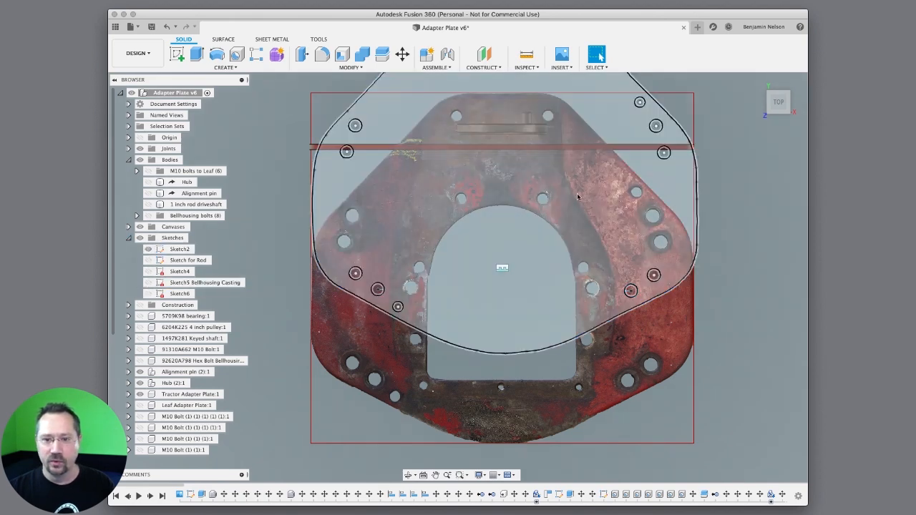
Compare the outline of Sketch2 with the photo of the casting from a tilted angle and from the top.
click(587, 345)
mouse_move(738, 220)
shift+middle_down()
mouse_move(739, 235)
mouse_move(743, 216)
shift+middle_up()
click(782, 104)
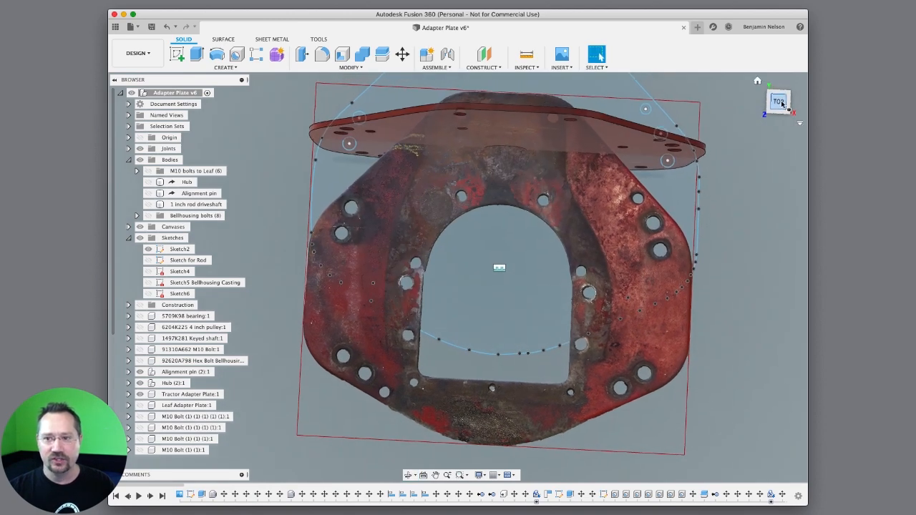
middle_drag(646, 234, 650, 329)
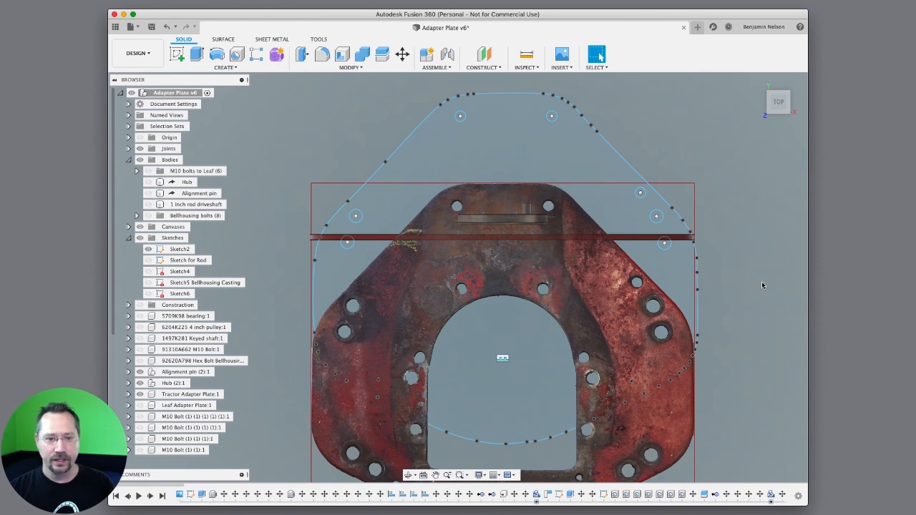
Hide the canvases and orient the model to a slightly tilted front view of the plate.
click(140, 227)
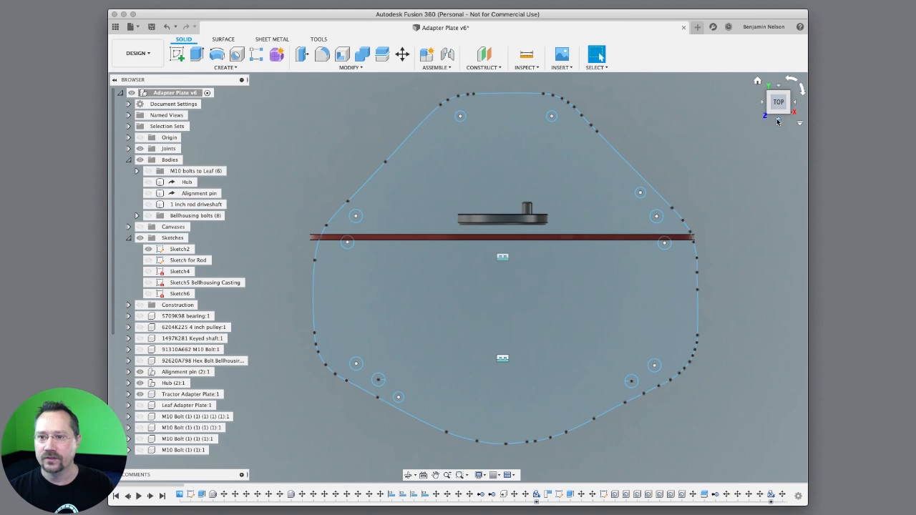
click(779, 122)
shift+middle_drag(732, 174, 755, 256)
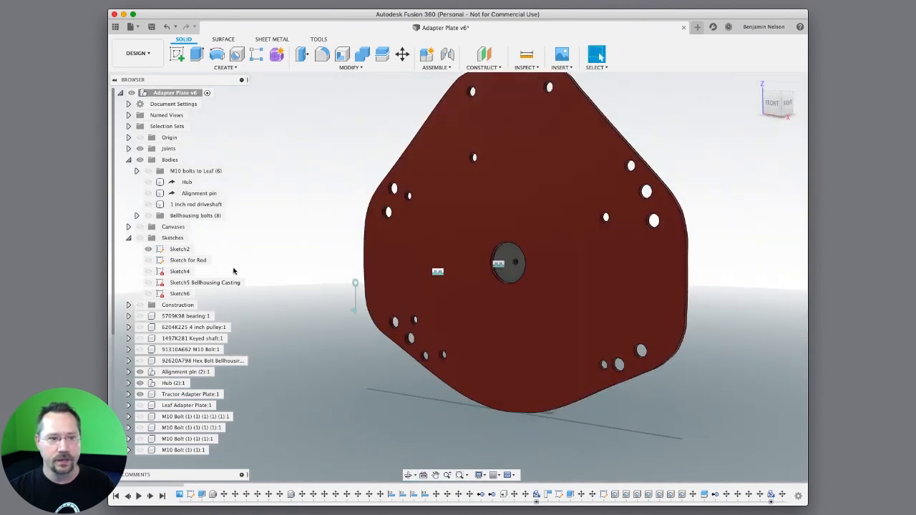
Show the origin planes, examine their position relative to the plate from front and back, and hide them again.
click(141, 138)
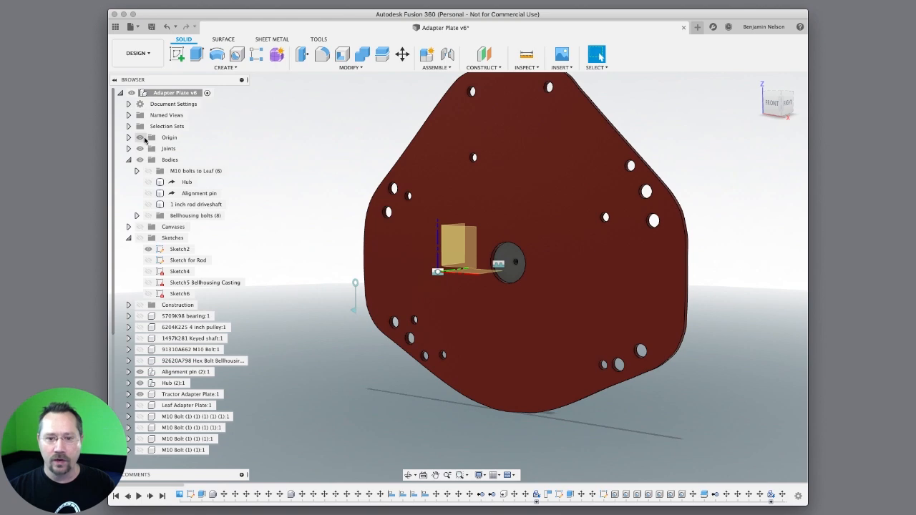
shift+middle_drag(729, 259, 730, 280)
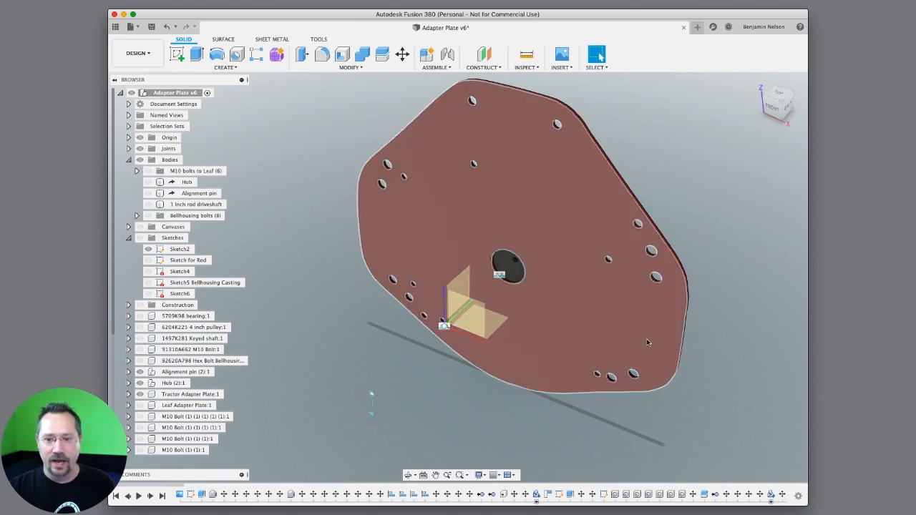
shift+middle_drag(738, 336, 476, 212)
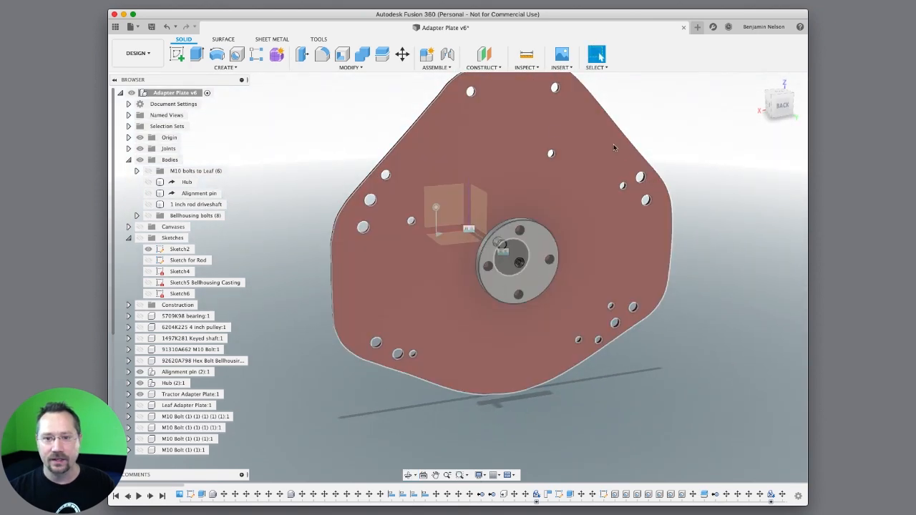
shift+middle_drag(712, 280, 789, 268)
shift+middle_drag(658, 300, 682, 302)
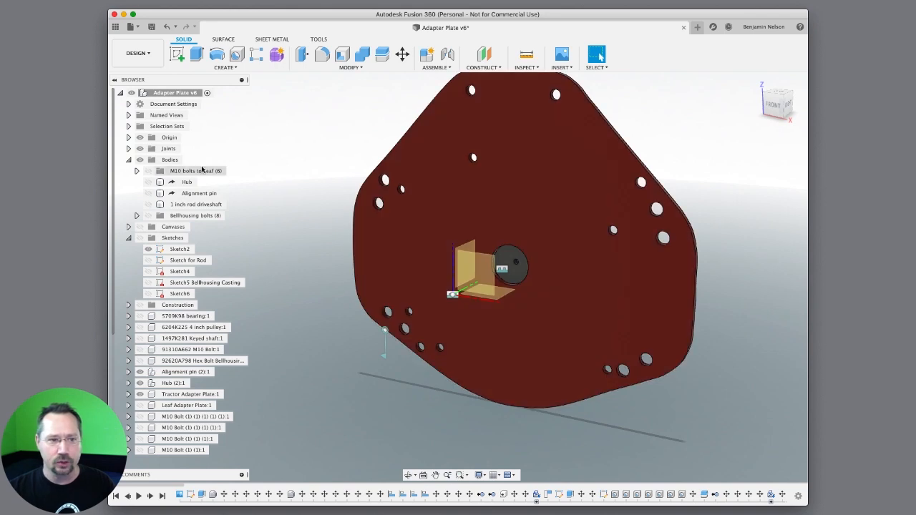
click(140, 137)
shift+middle_drag(276, 297, 305, 279)
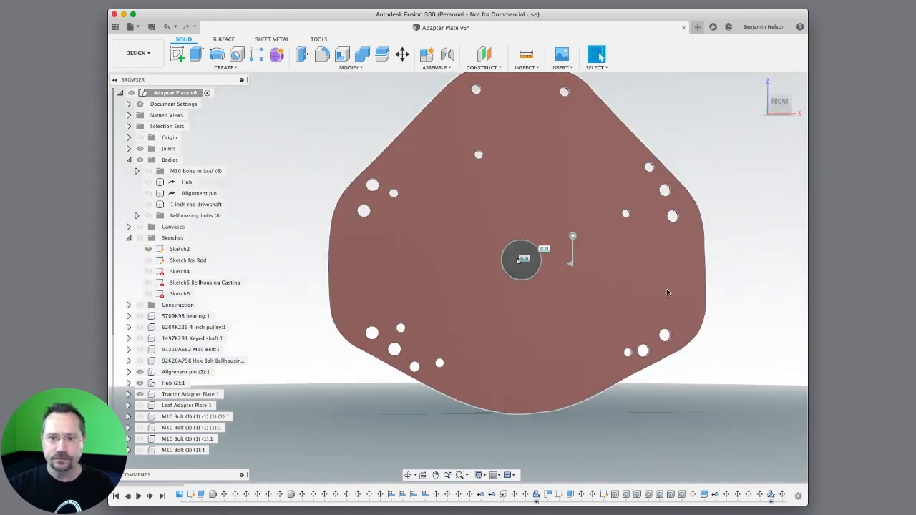
shift+middle_drag(751, 286, 663, 293)
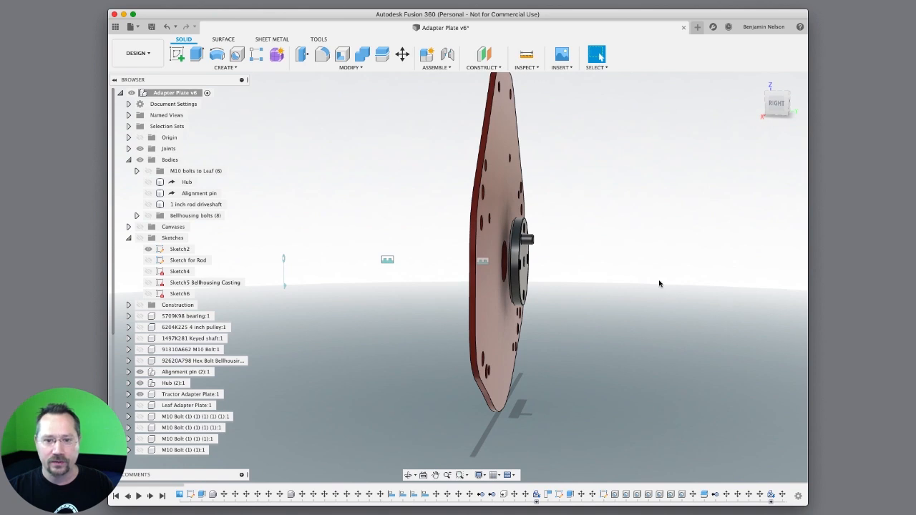
Open the McMaster-Carr component catalog for insertion, dismiss the COVID-19 notice and browse the part categories.
click(563, 69)
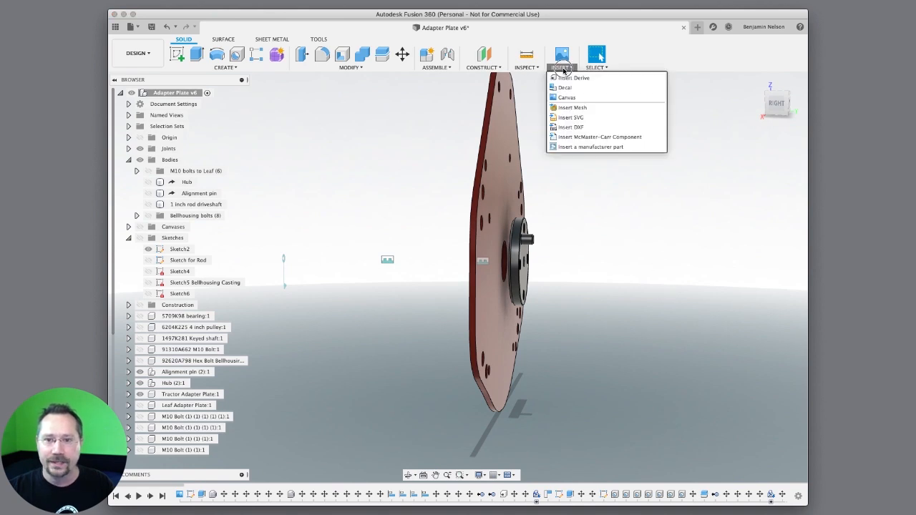
click(599, 141)
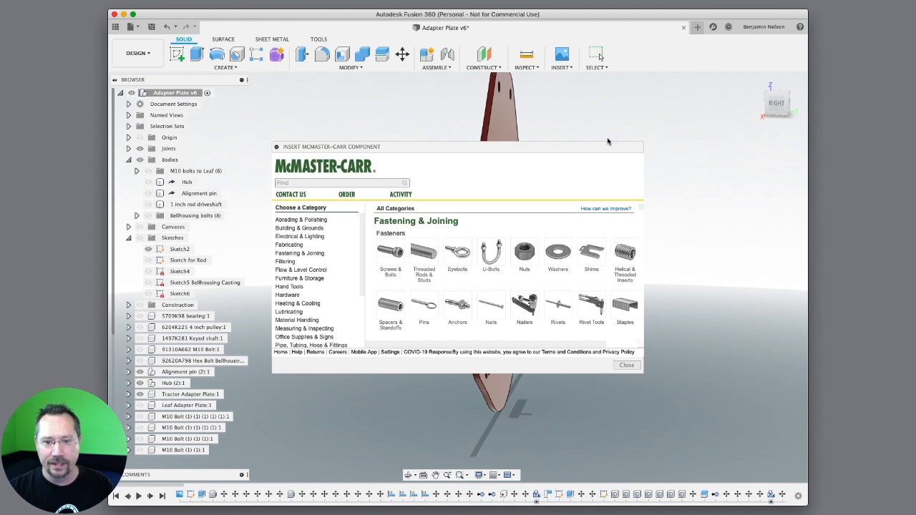
scroll(508, 288, down, 1)
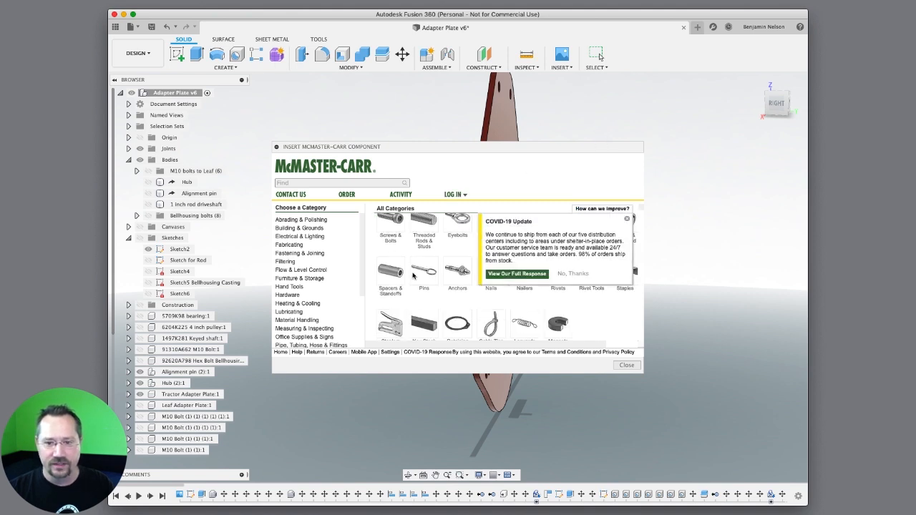
click(628, 220)
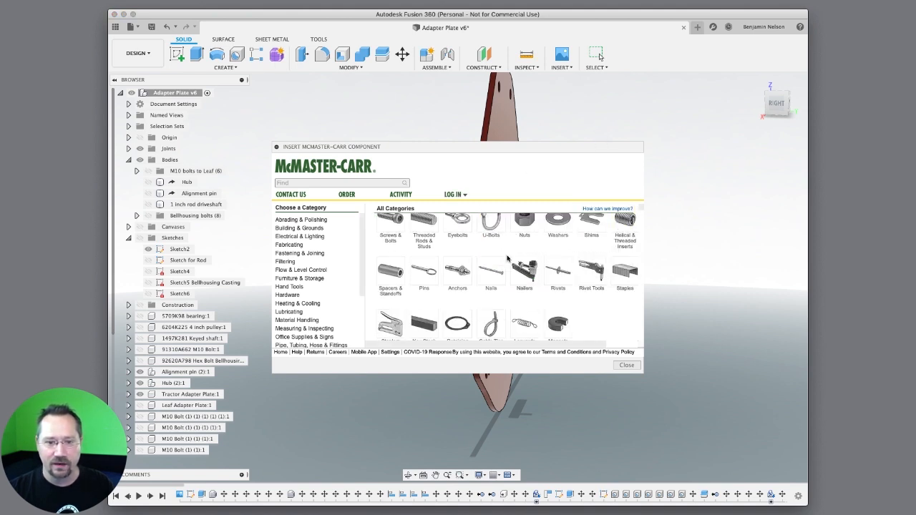
scroll(508, 258, down, 5)
scroll(508, 258, down, 5)
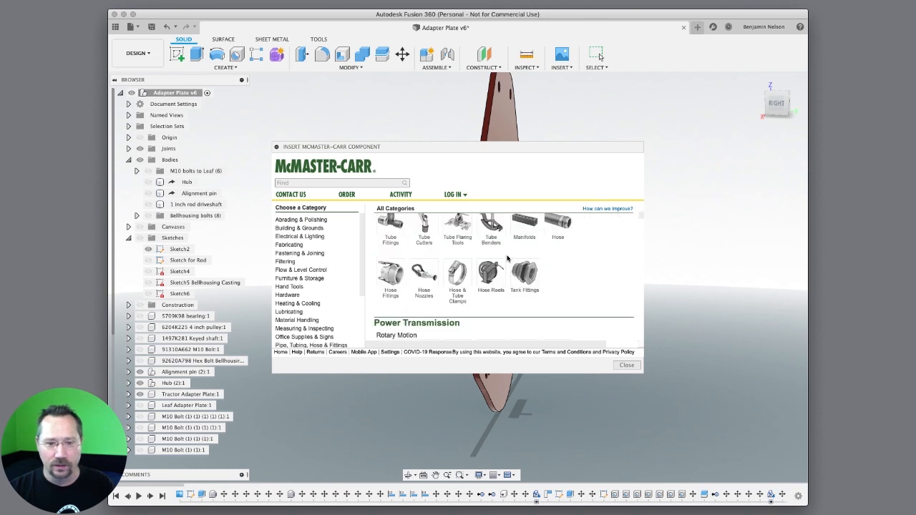
scroll(508, 258, up, 15)
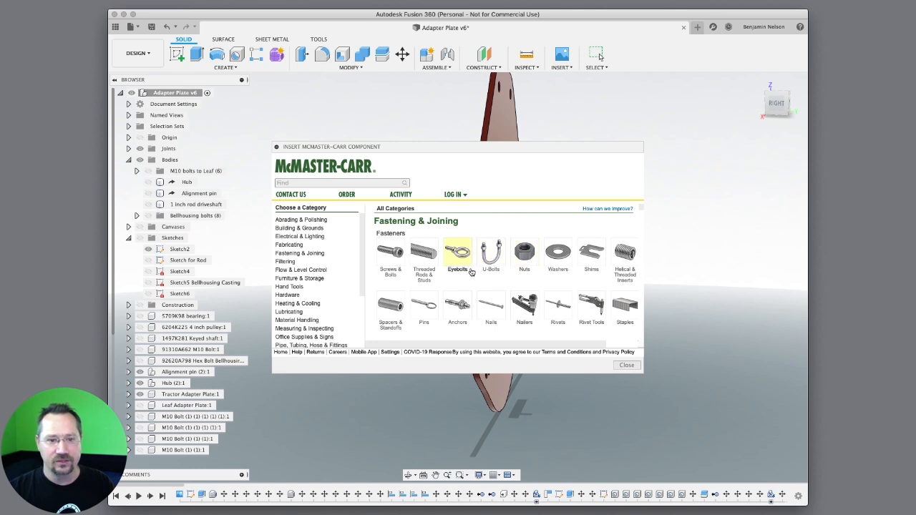
Search the catalog for "bolt", choose Hex Head Screws and filter by thread size 1/2"-20.
click(332, 183)
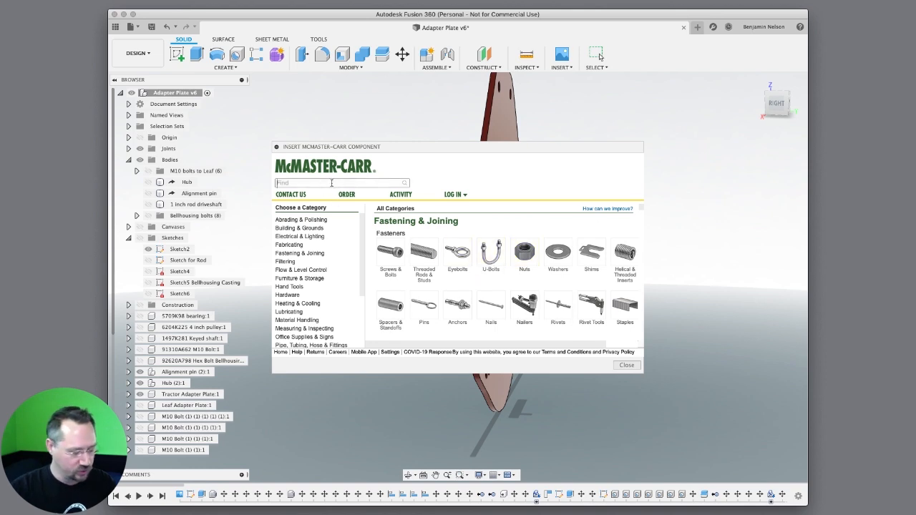
text(bolt)
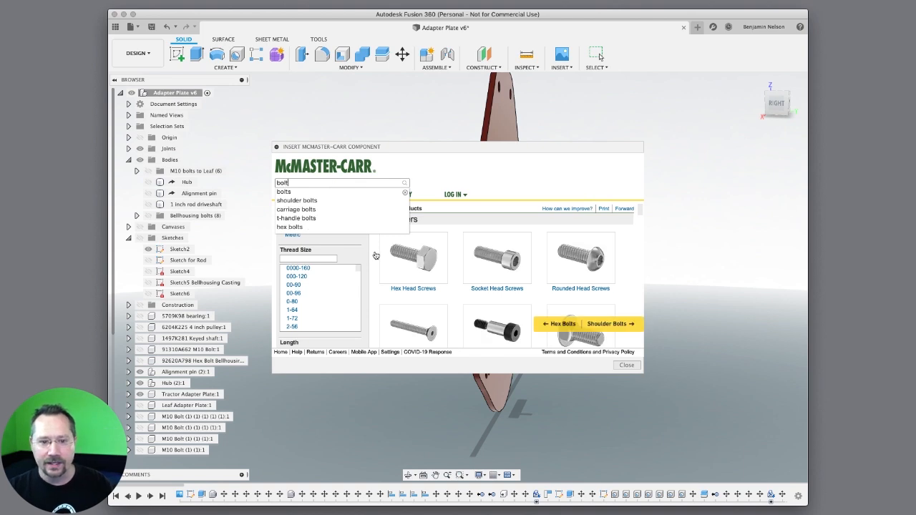
click(414, 258)
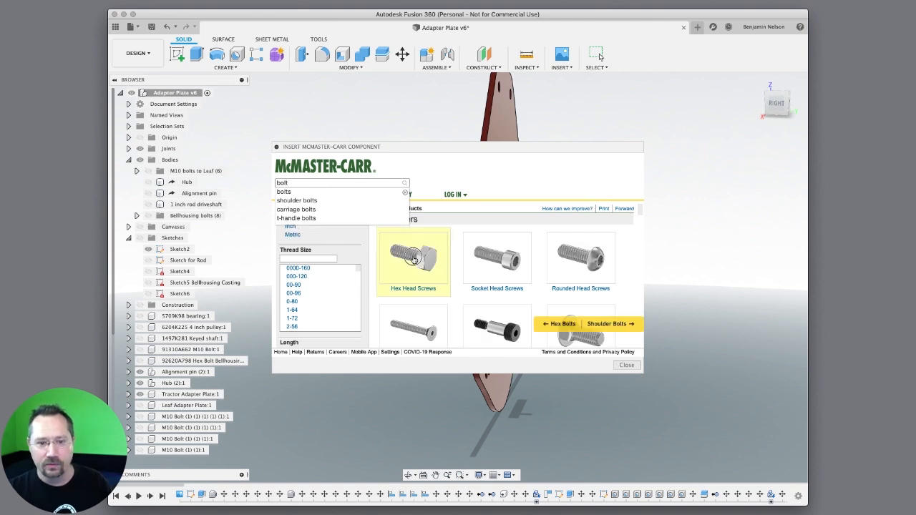
scroll(325, 300, down, 4)
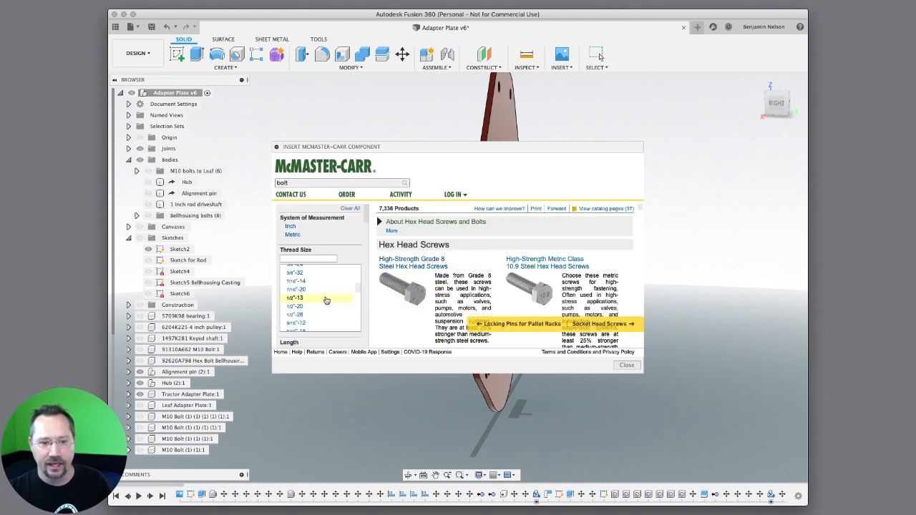
click(297, 307)
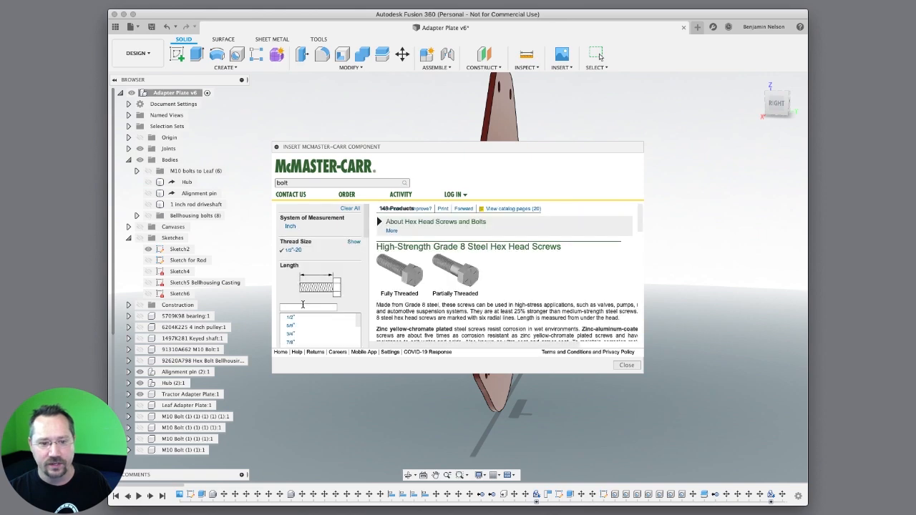
Open the product detail of the fully threaded 1-1/2" long Grade 8 zinc yellow-chromate screw and choose the 3-D STEP format.
scroll(393, 297, down, 5)
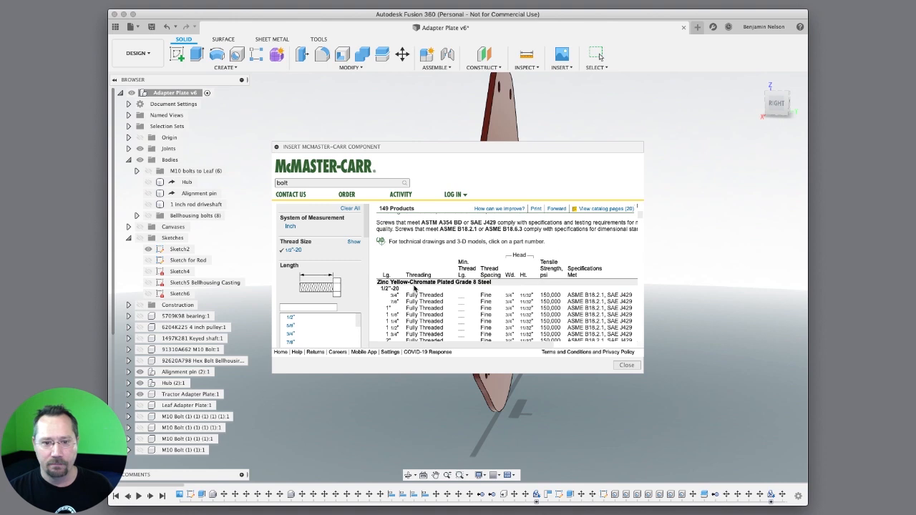
scroll(413, 288, down, 3)
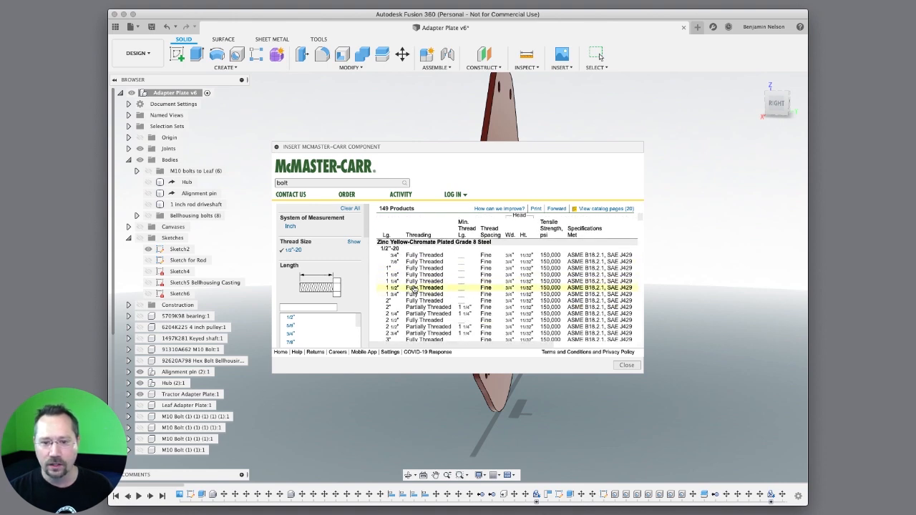
click(415, 289)
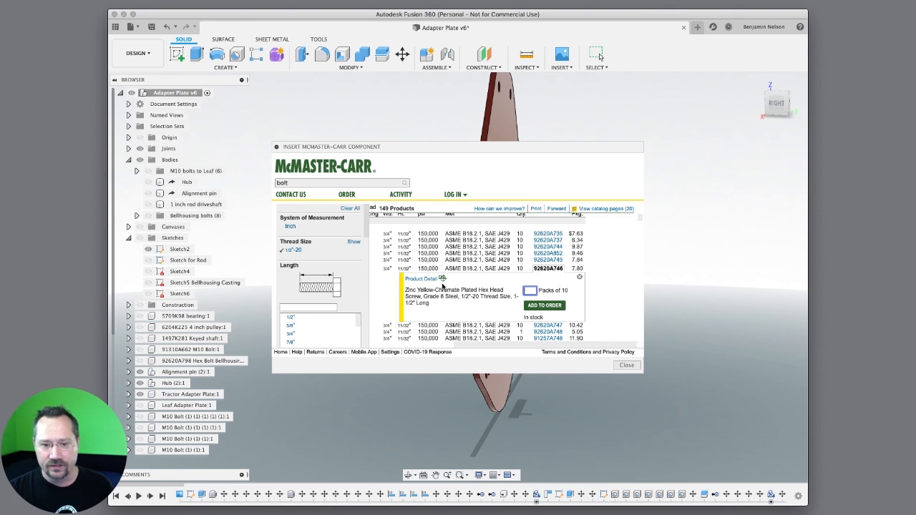
click(432, 278)
scroll(477, 297, down, 5)
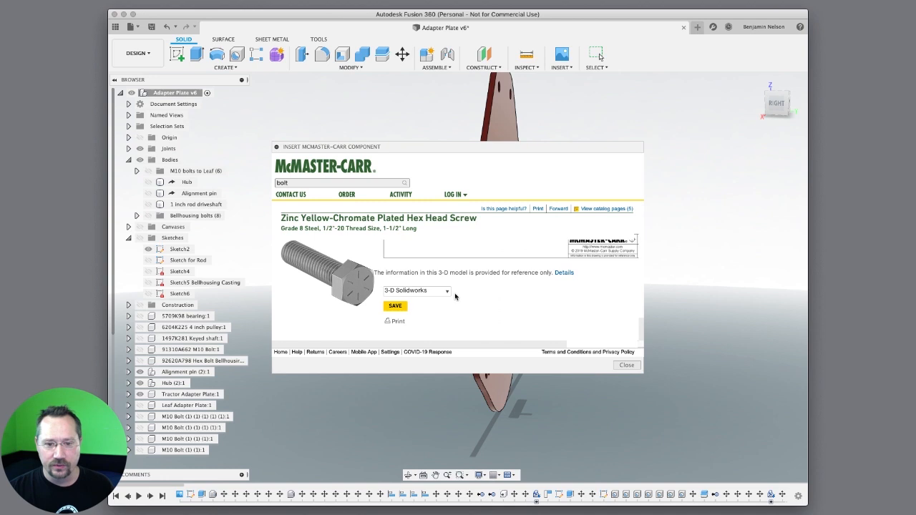
click(446, 290)
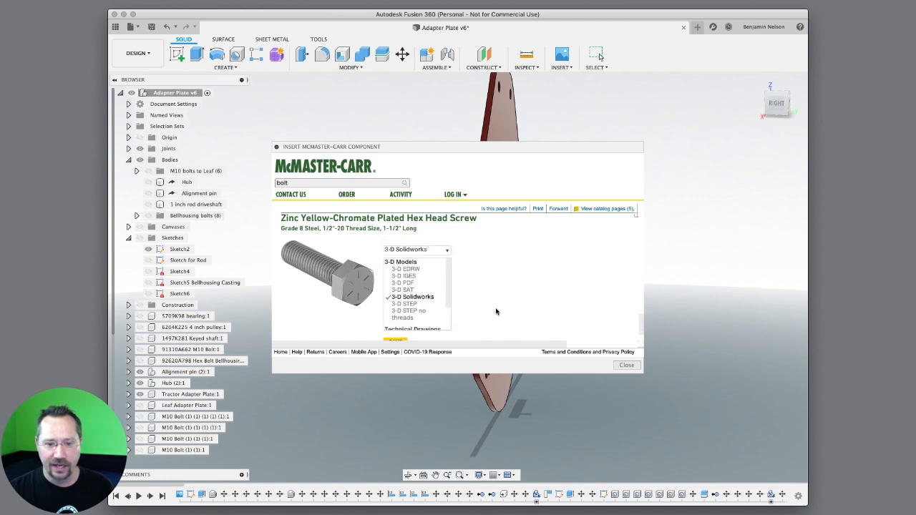
click(413, 307)
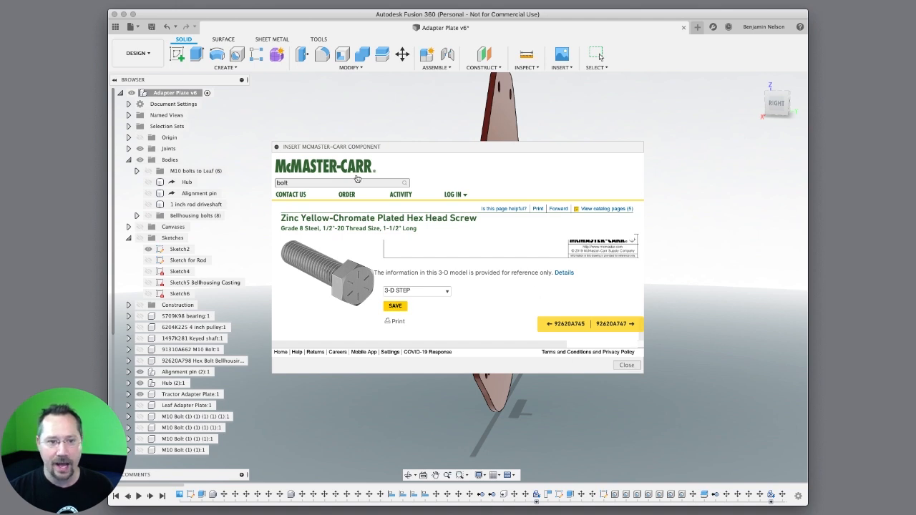
Collapse the McMaster-Carr catalog, show the Bellhousing bolts bodies and view them on the plate from the back.
click(278, 146)
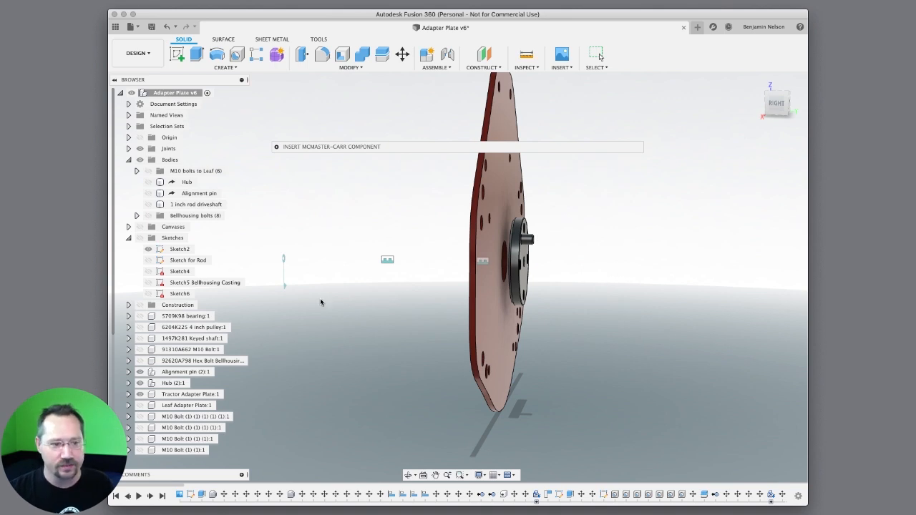
click(148, 217)
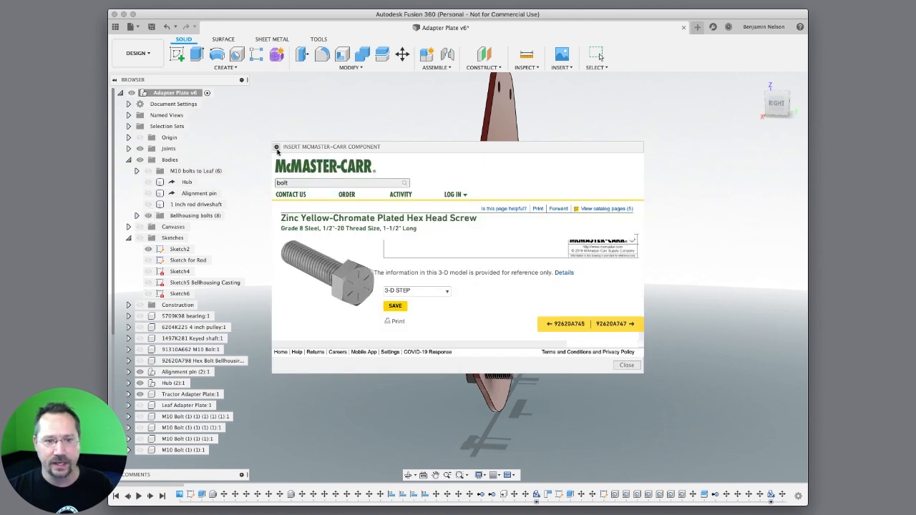
shift+middle_drag(677, 306, 675, 307)
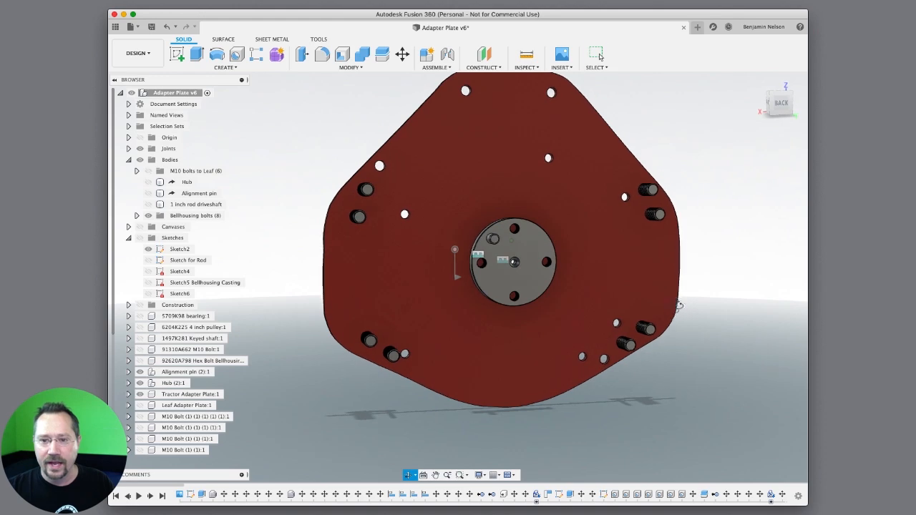
Examine up close how the bellhousing bolts pass through the plate, including their threads and hex heads.
shift+middle_drag(370, 217, 445, 214)
scroll(445, 213, up, 5)
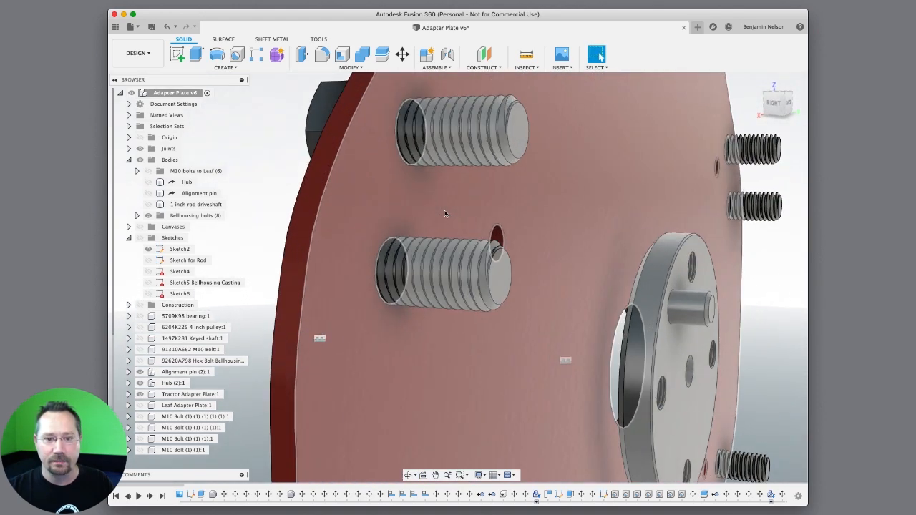
shift+middle_drag(249, 178, 612, 201)
shift+middle_drag(760, 204, 593, 307)
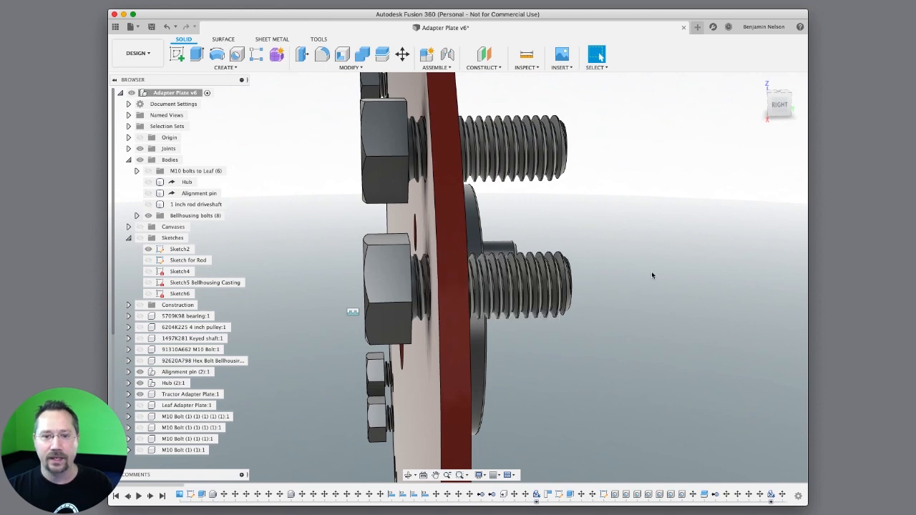
mouse_move(687, 262)
shift+middle_down()
mouse_move(646, 256)
mouse_move(701, 257)
mouse_move(692, 266)
shift+middle_up()
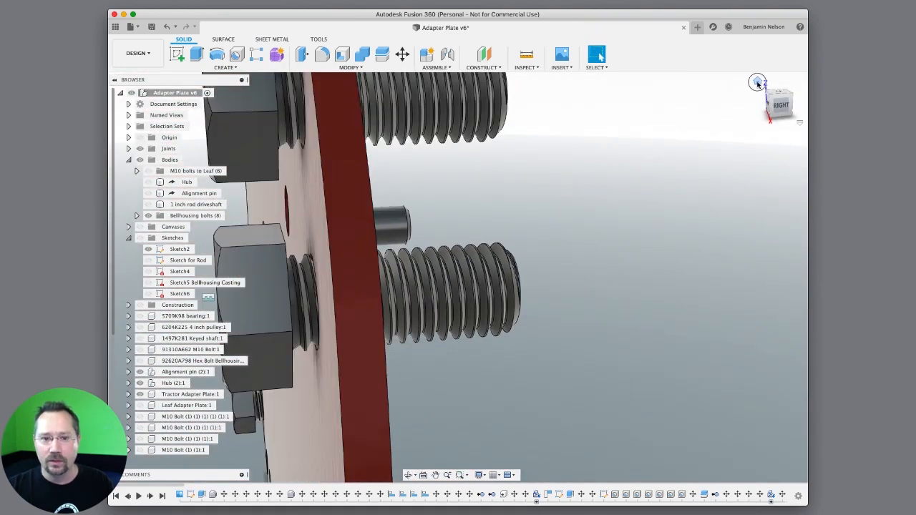
Return to the home view and inspect the whole plate with its bolts and hub from front and back.
click(764, 81)
shift+middle_drag(640, 360, 677, 327)
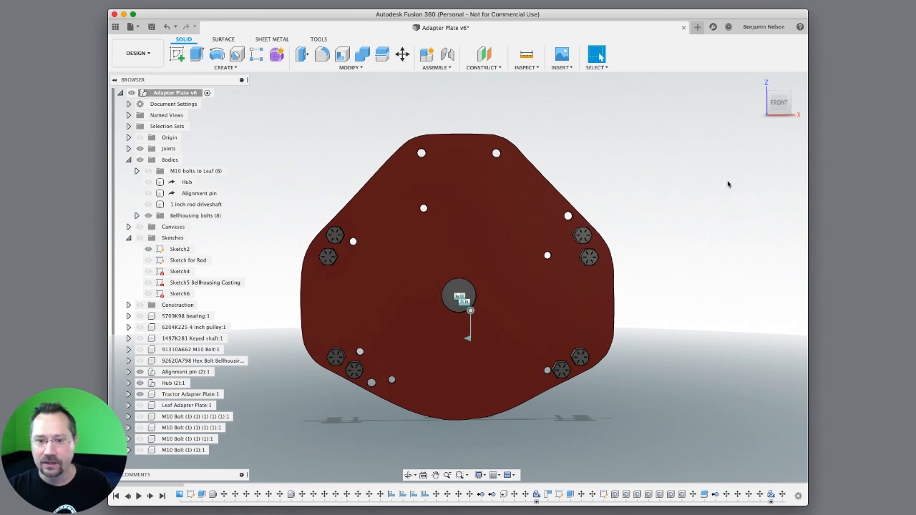
shift+middle_drag(709, 286, 612, 290)
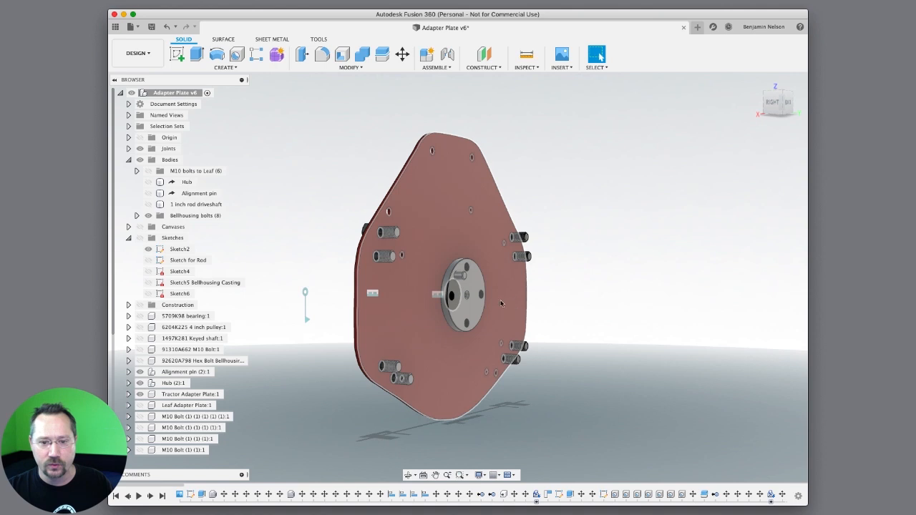
Show the 1497K281 Keyed shaft component and view how it runs through the plate towards the hub from front and side.
shift+middle_drag(558, 307, 613, 301)
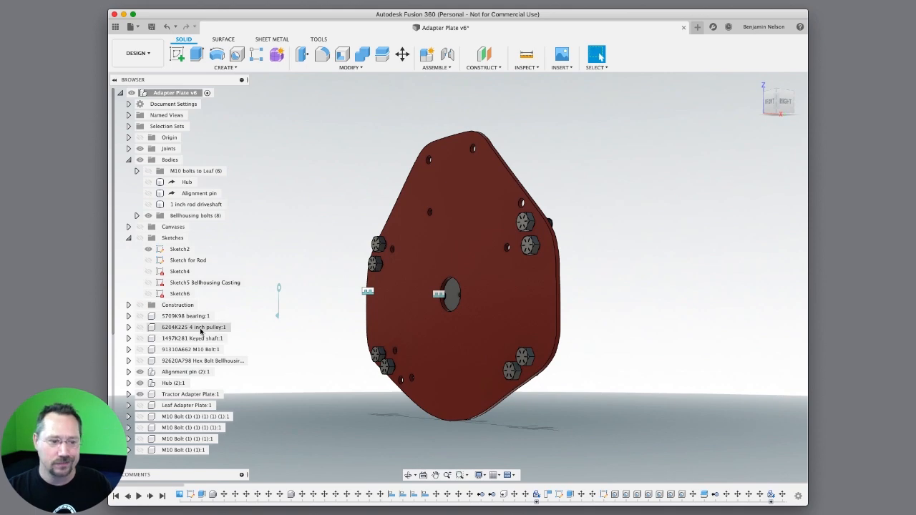
click(140, 339)
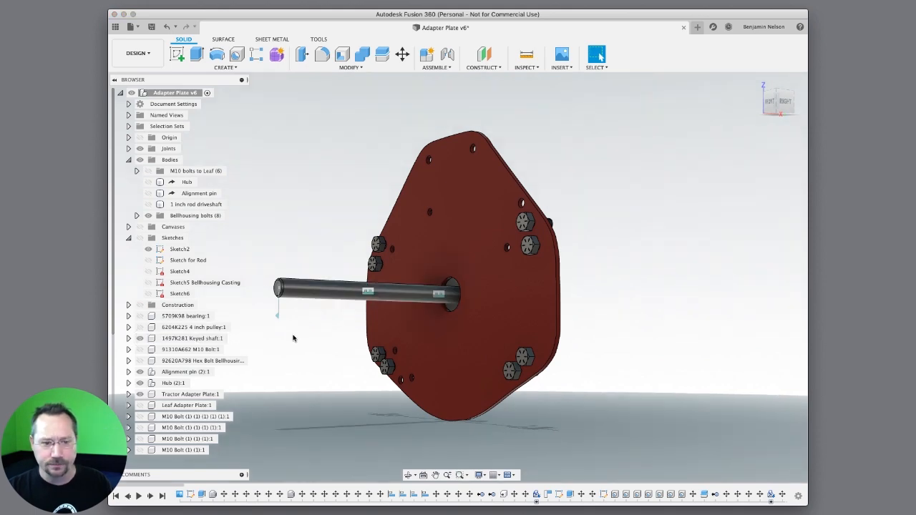
mouse_move(305, 332)
shift+middle_down()
mouse_move(361, 355)
mouse_move(374, 341)
mouse_move(382, 348)
mouse_move(257, 336)
mouse_move(292, 325)
mouse_move(355, 361)
mouse_move(364, 350)
mouse_move(355, 331)
mouse_move(349, 342)
mouse_move(290, 341)
shift+middle_up()
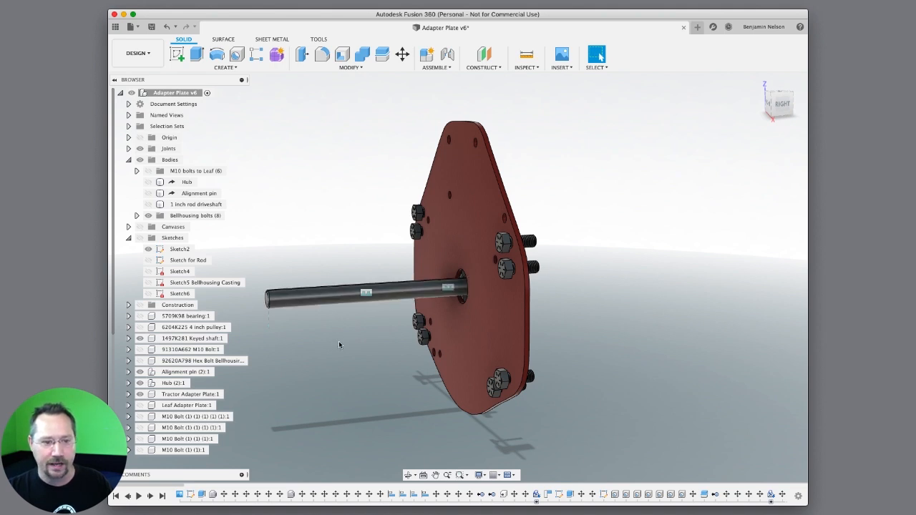
shift+middle_drag(363, 342, 340, 338)
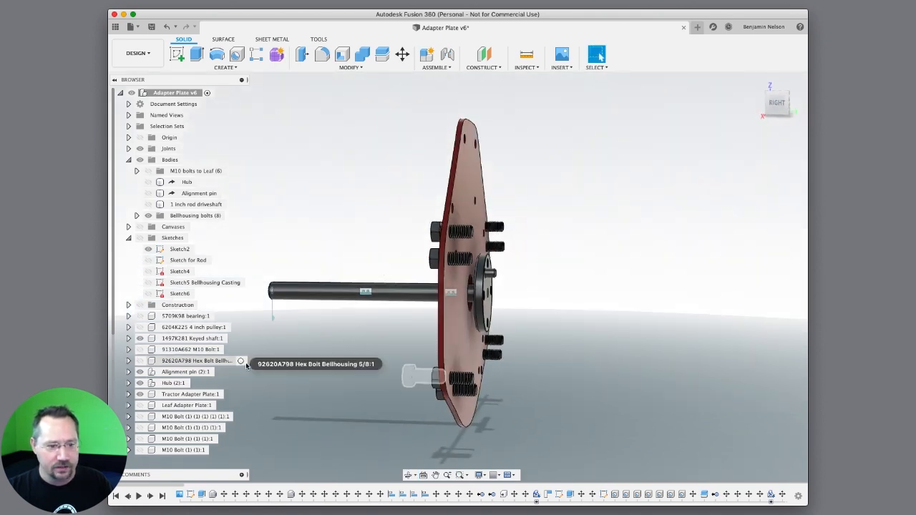
Show the 5709K98 bearing component and examine its fit on the shaft between the tractor adapter plate and the hub.
click(176, 316)
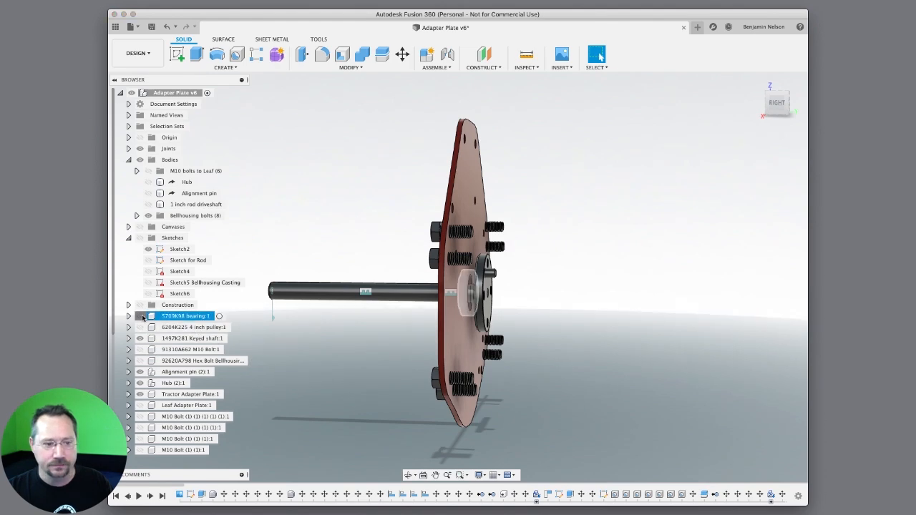
click(140, 316)
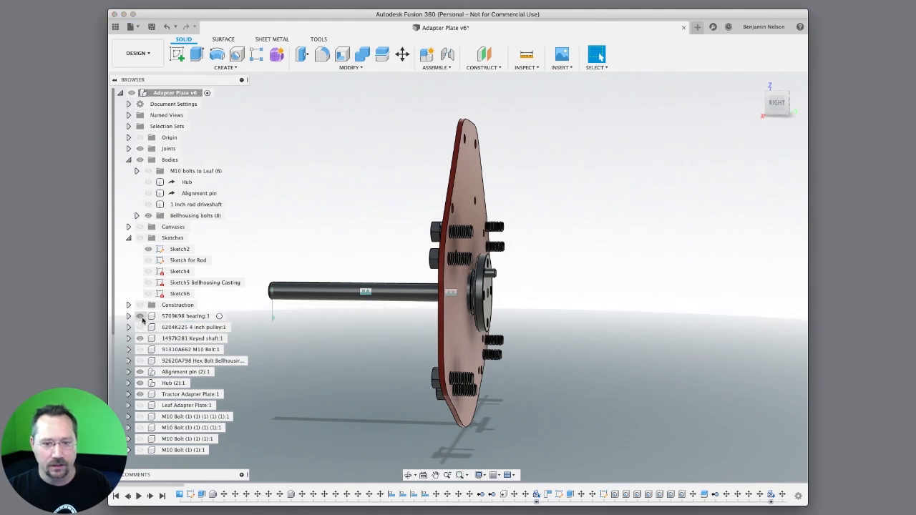
scroll(505, 310, up, 6)
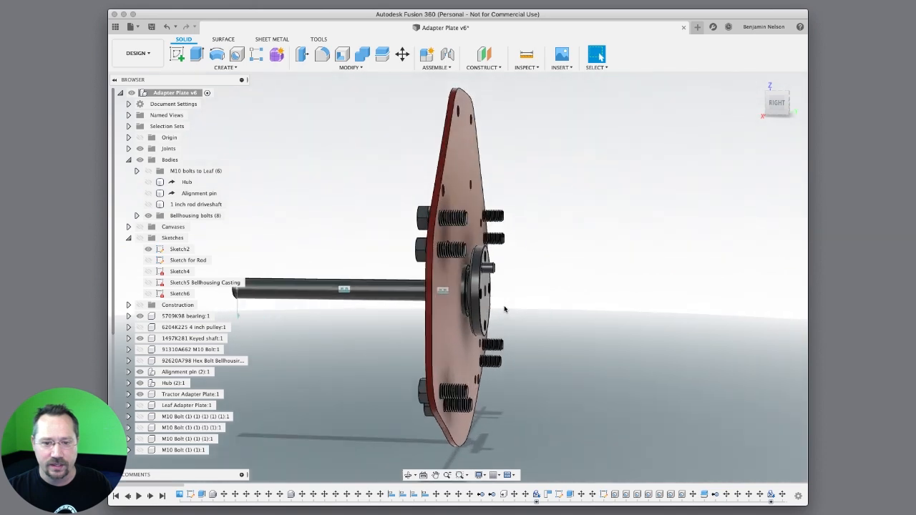
shift+middle_drag(495, 298, 546, 300)
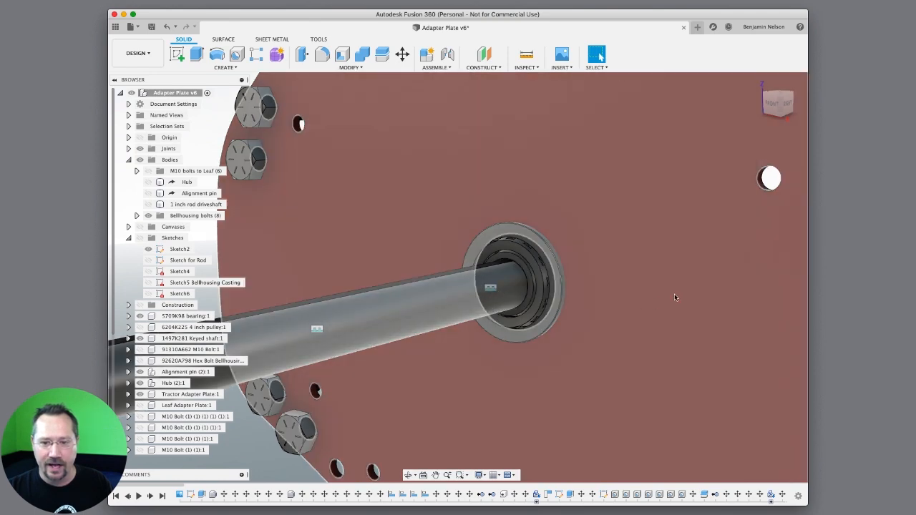
shift+middle_drag(718, 298, 567, 221)
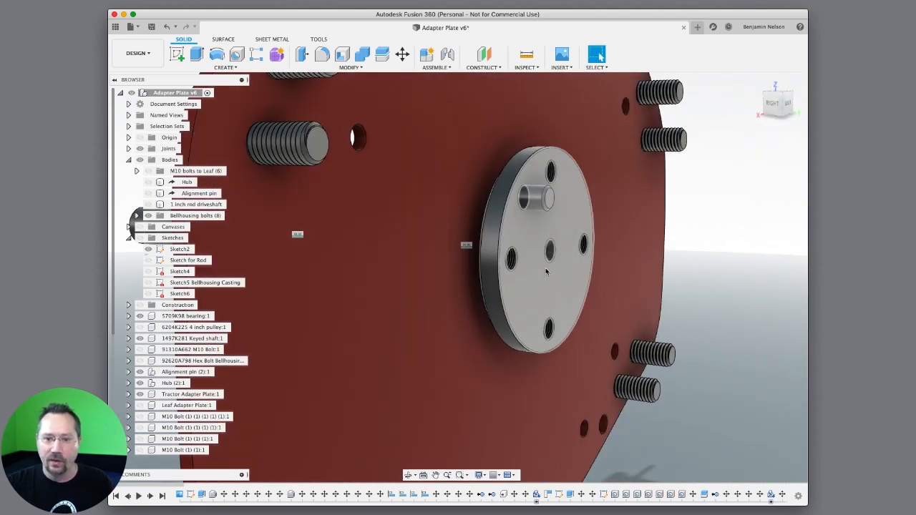
shift+middle_drag(536, 280, 556, 277)
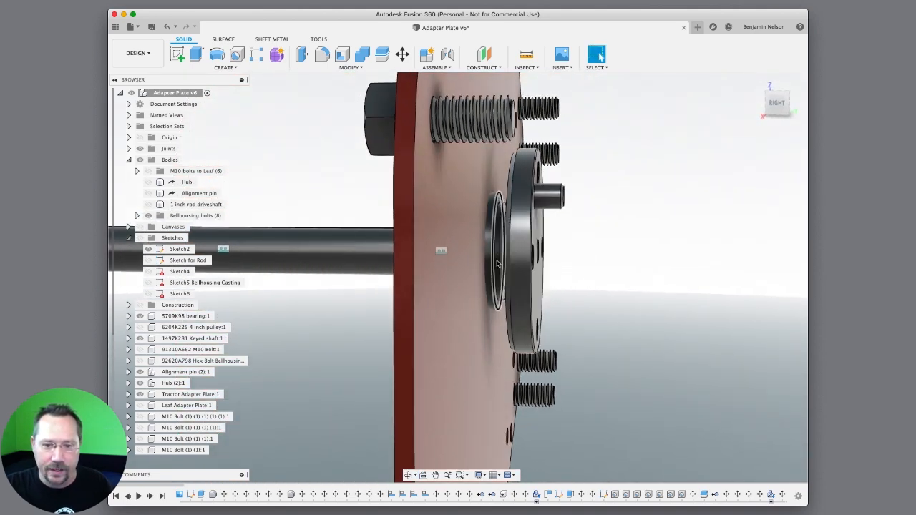
mouse_move(632, 266)
shift+middle_down()
mouse_move(610, 268)
mouse_move(620, 263)
shift+middle_up()
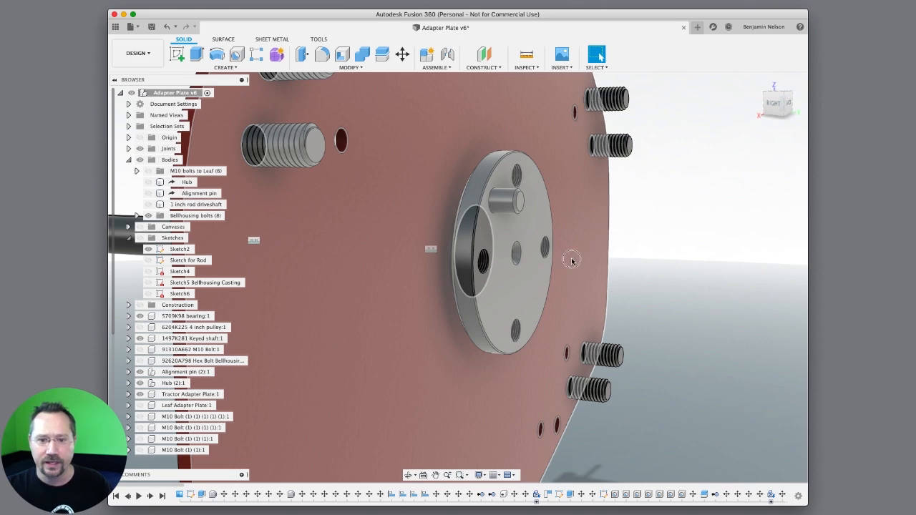
shift+middle_drag(572, 260, 592, 260)
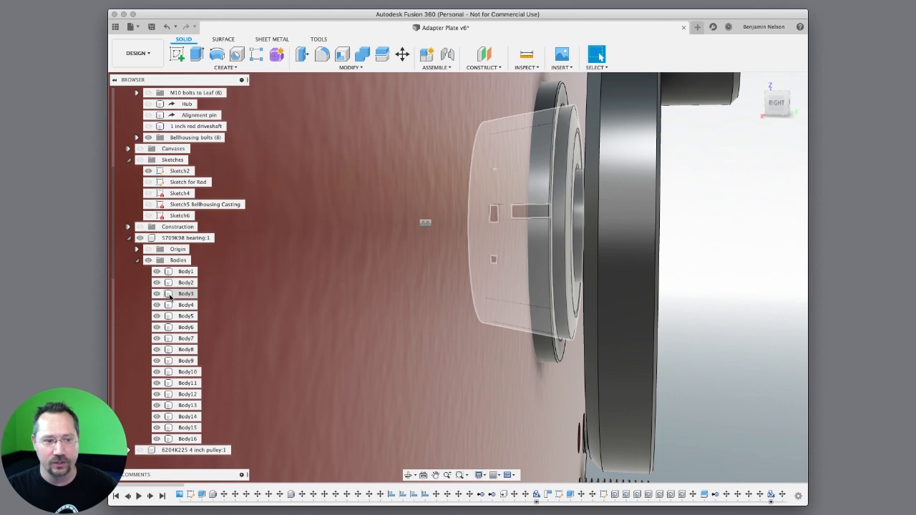
Highlight Body1 and Body3 of the bearing in turn and examine these bearing parts up close beside the hub.
click(185, 271)
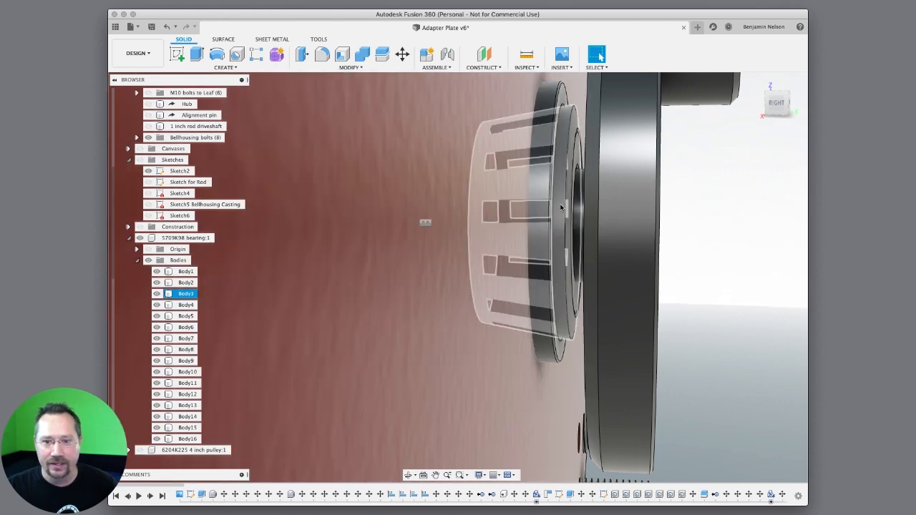
key(v)
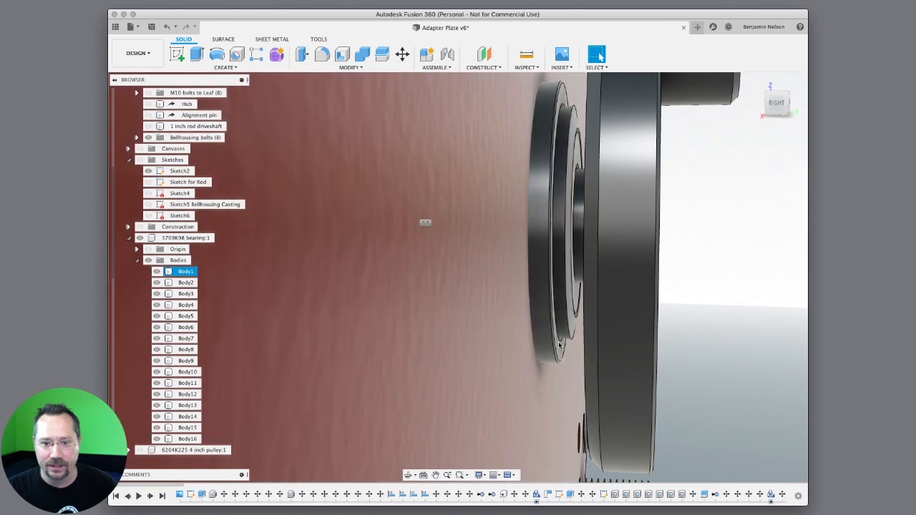
click(570, 303)
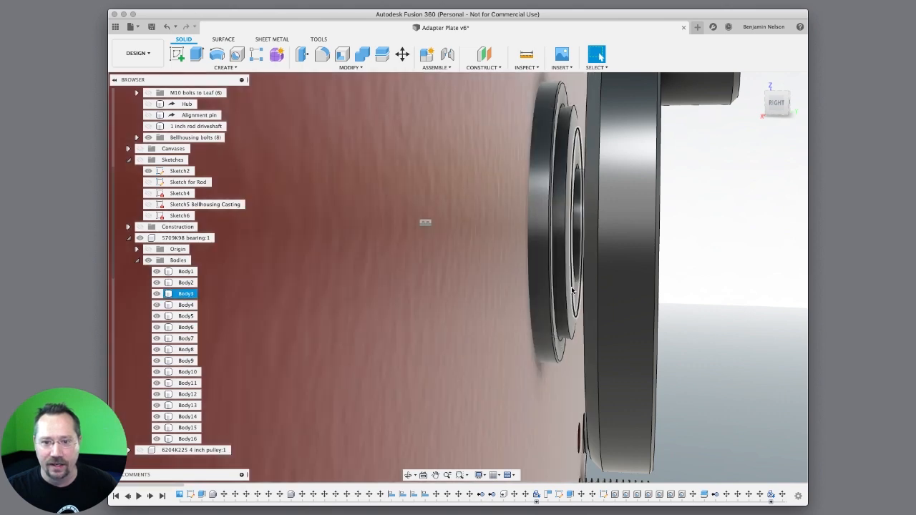
key(v)
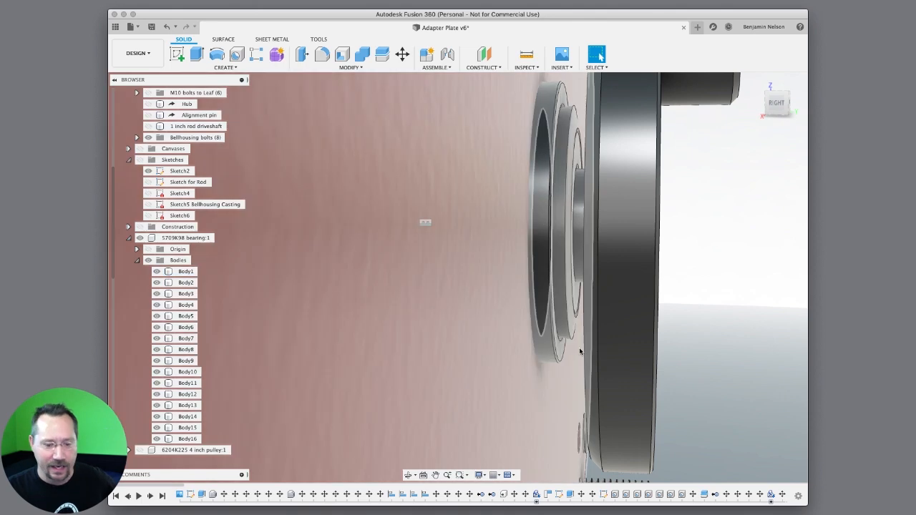
scroll(709, 304, up, 3)
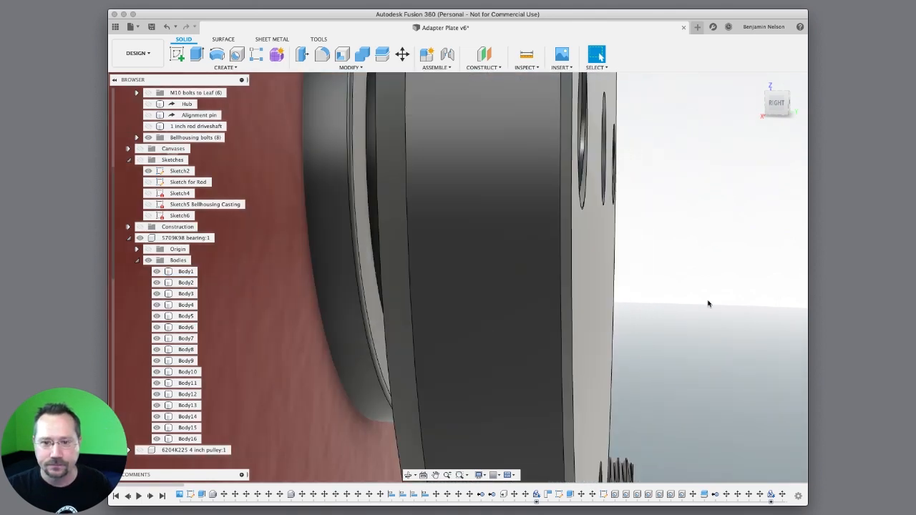
scroll(477, 345, down, 5)
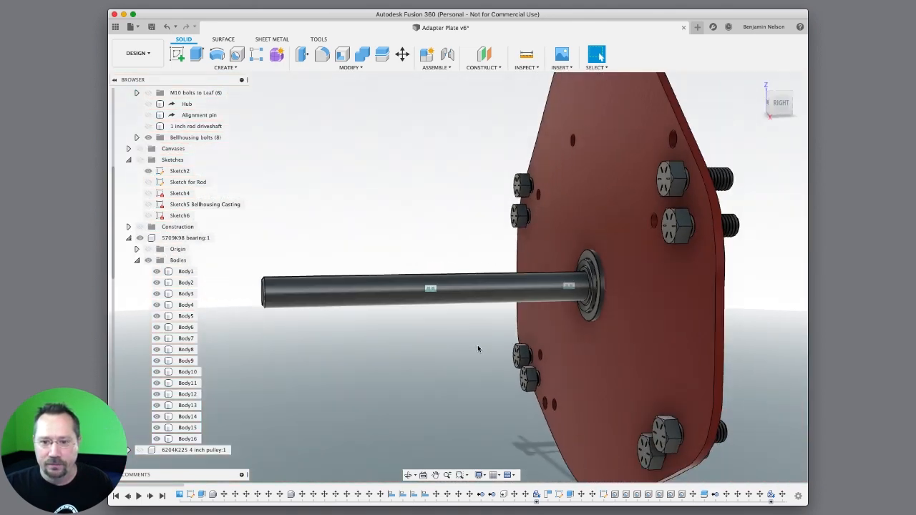
Collapse the bearing's body list, show the Leaf Adapter Plate component and view it from the front against the tractor plate.
shift+middle_drag(437, 358, 382, 346)
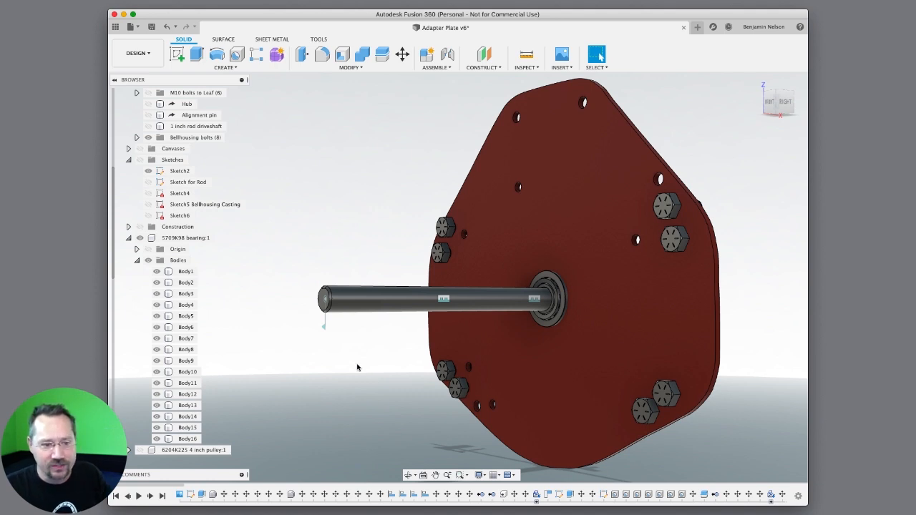
click(137, 260)
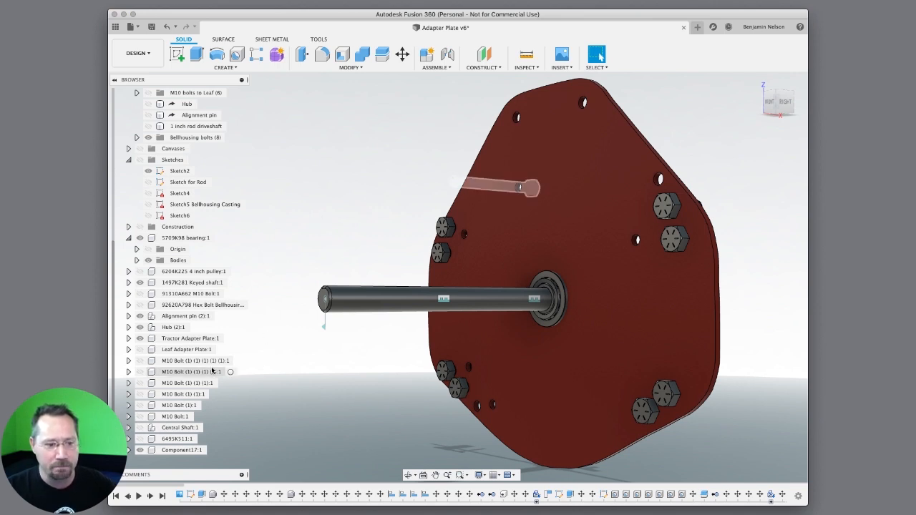
click(140, 350)
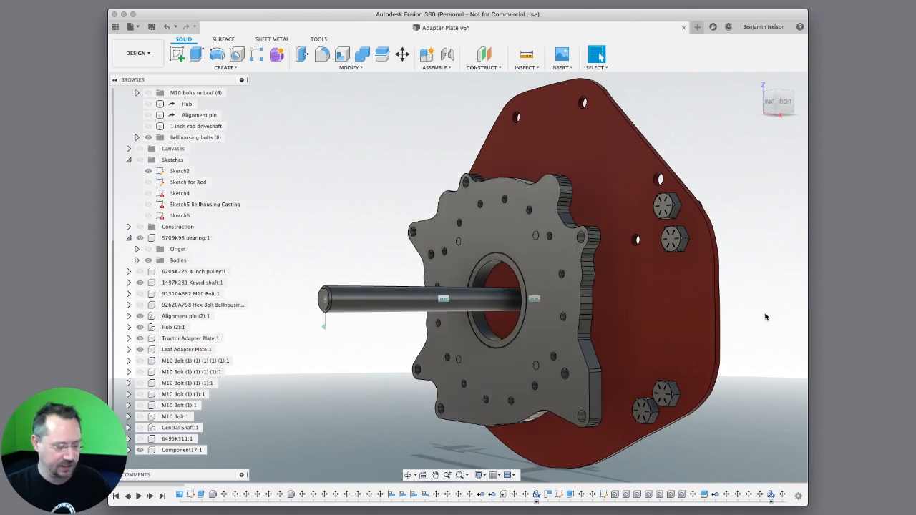
shift+middle_drag(755, 315, 783, 320)
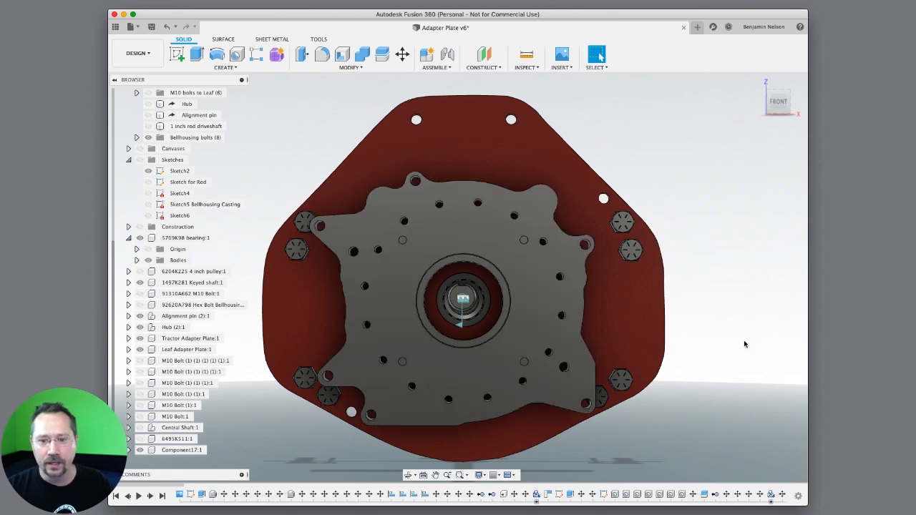
Examine the spacing between the leaf and tractor adapter plates along the keyed shaft from the side and from behind.
shift+middle_drag(750, 328, 662, 324)
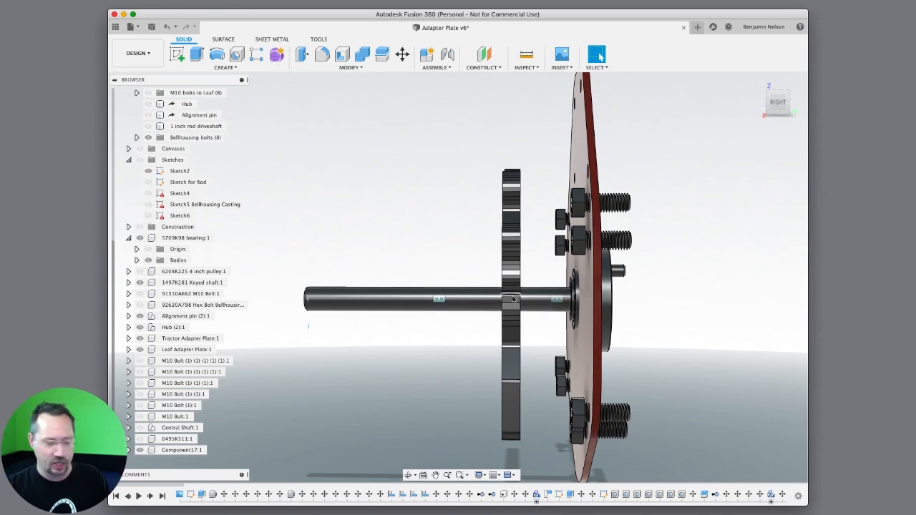
shift+middle_drag(687, 316, 675, 311)
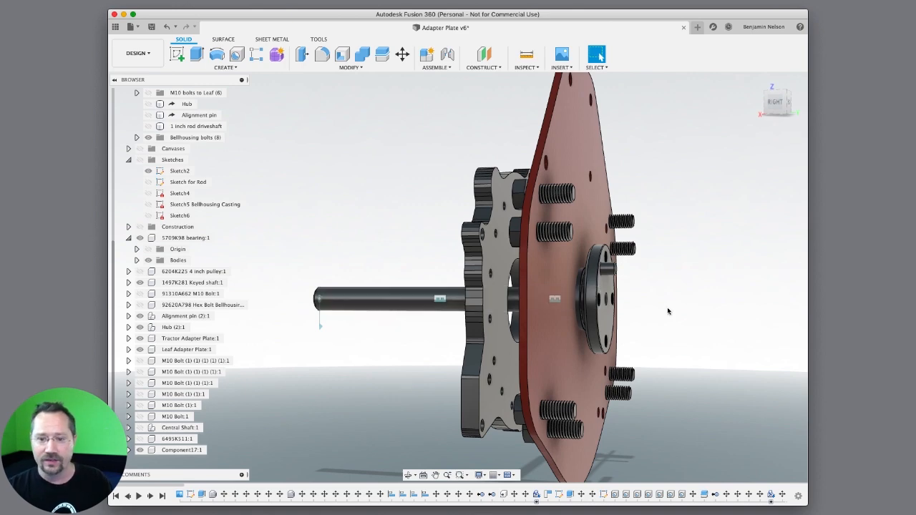
shift+middle_drag(668, 311, 638, 307)
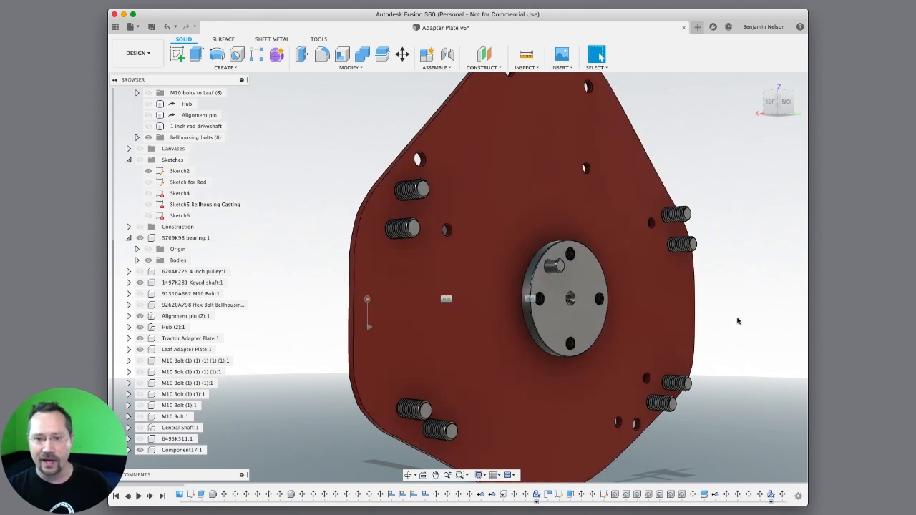
shift+middle_drag(736, 324, 764, 321)
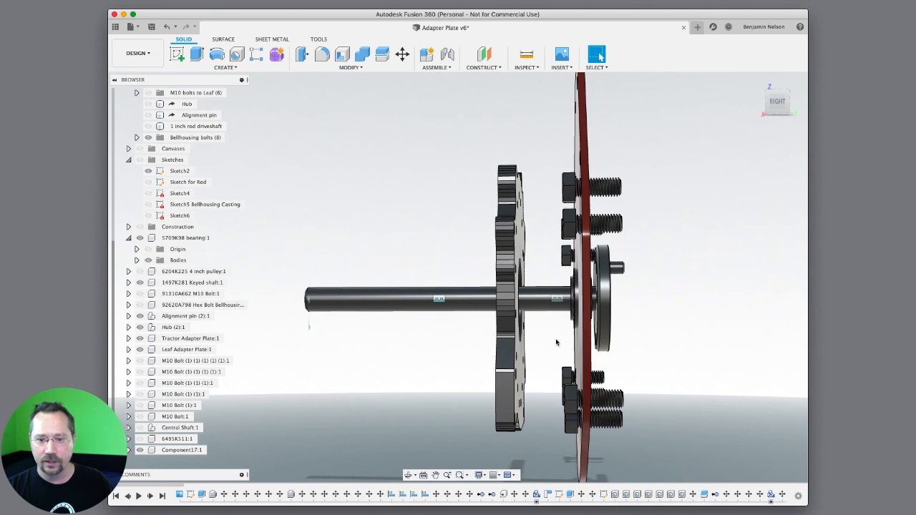
shift+middle_drag(657, 325, 573, 310)
Inspect the hub up close, covering its threaded holes, alignment pin and clearance to the bearing.
scroll(555, 308, down, 3)
scroll(556, 308, up, 8)
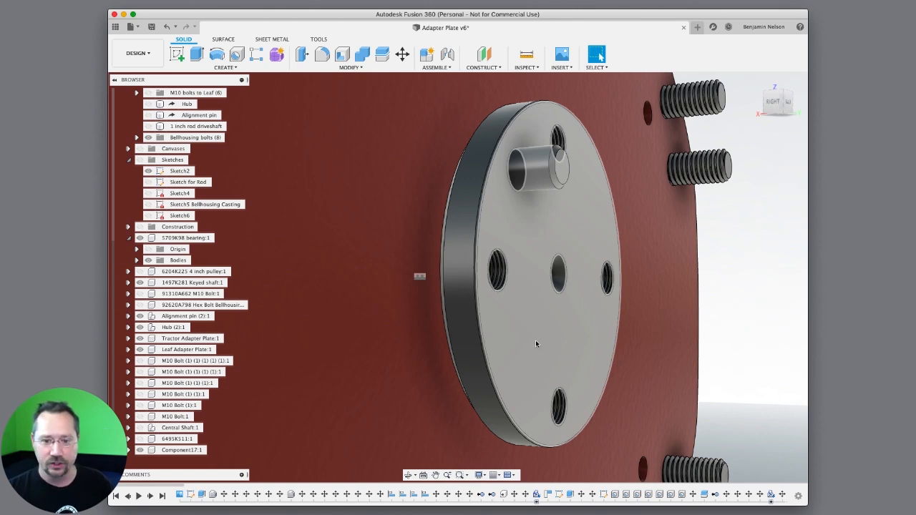
shift+middle_drag(522, 337, 543, 336)
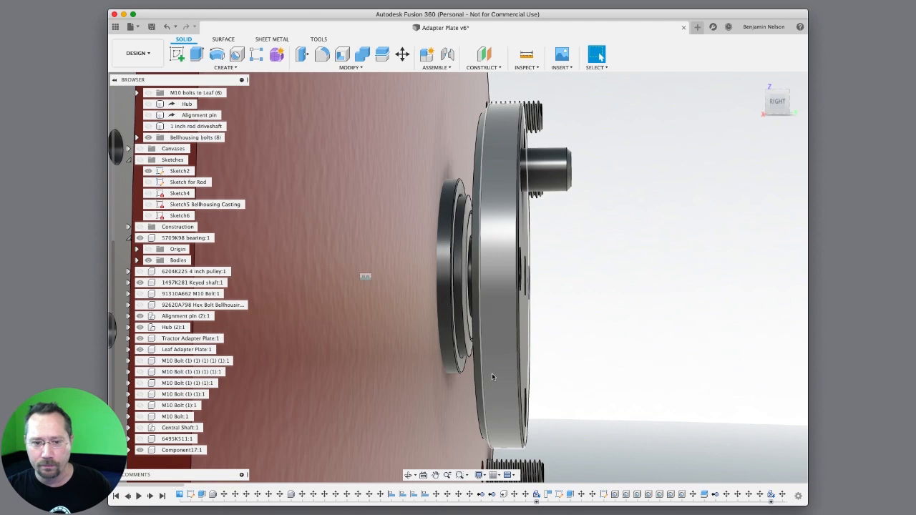
shift+middle_drag(454, 386, 507, 337)
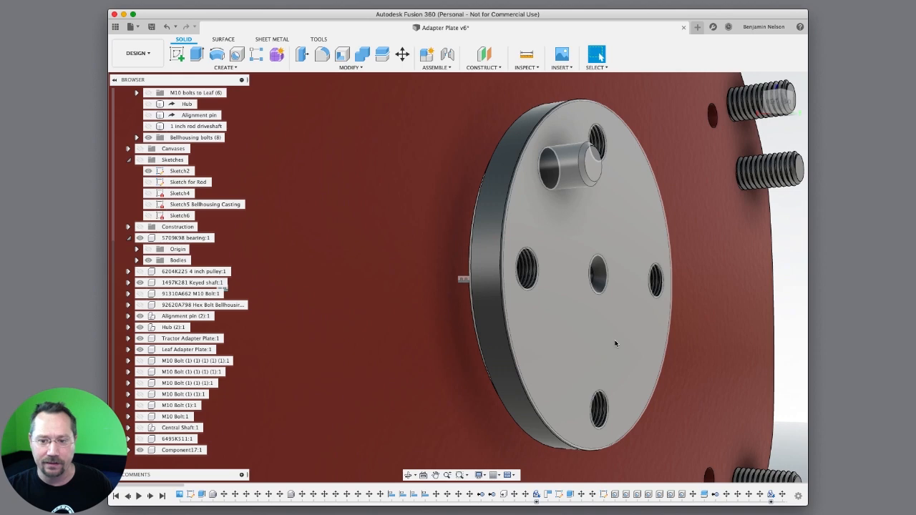
Compare the leaf adapter plate's mounting holes with the holes in the tractor plate from side, front and angled views.
scroll(615, 343, down, 10)
mouse_move(459, 370)
shift+middle_down()
mouse_move(446, 364)
mouse_move(470, 368)
shift+middle_up()
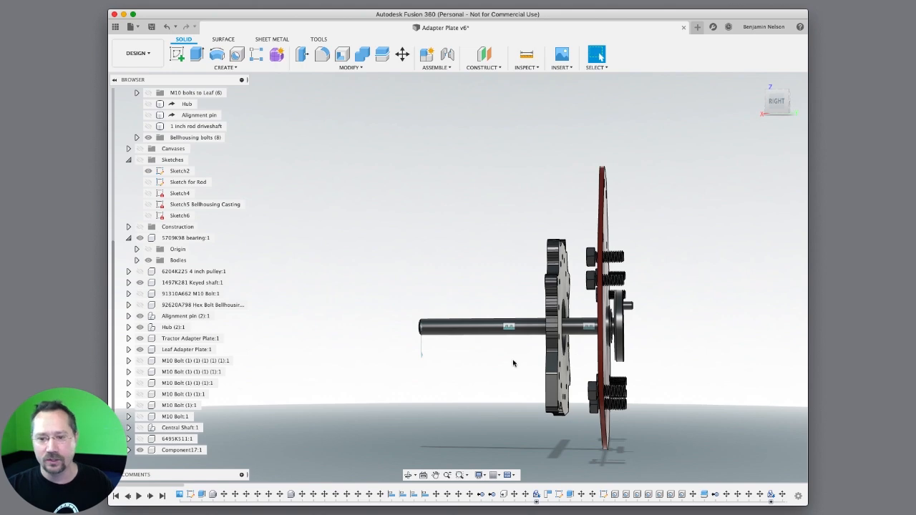
scroll(501, 373, up, 5)
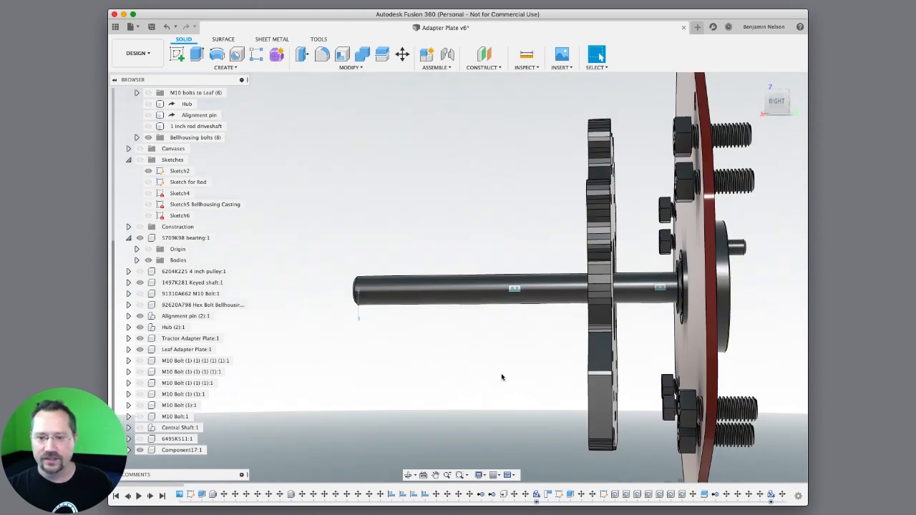
mouse_move(501, 373)
shift+middle_down()
mouse_move(562, 357)
mouse_move(514, 364)
shift+middle_up()
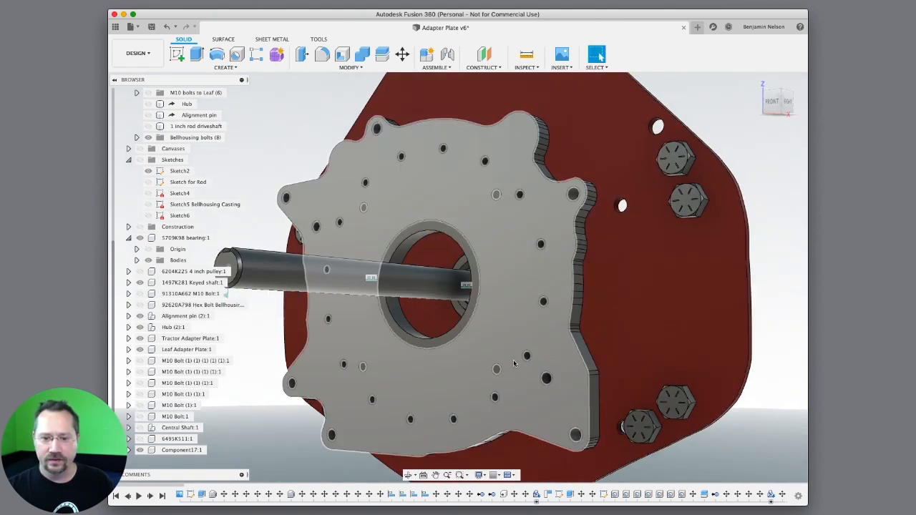
shift+middle_drag(437, 373, 240, 387)
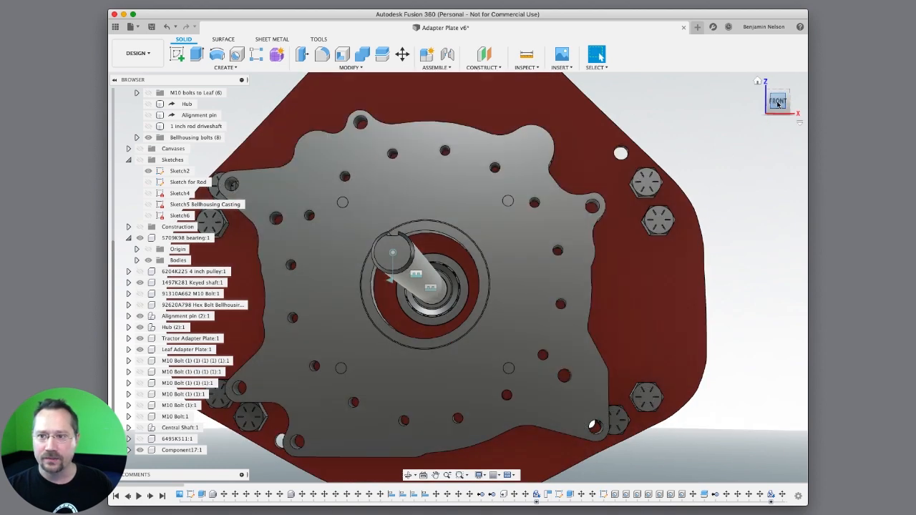
click(778, 104)
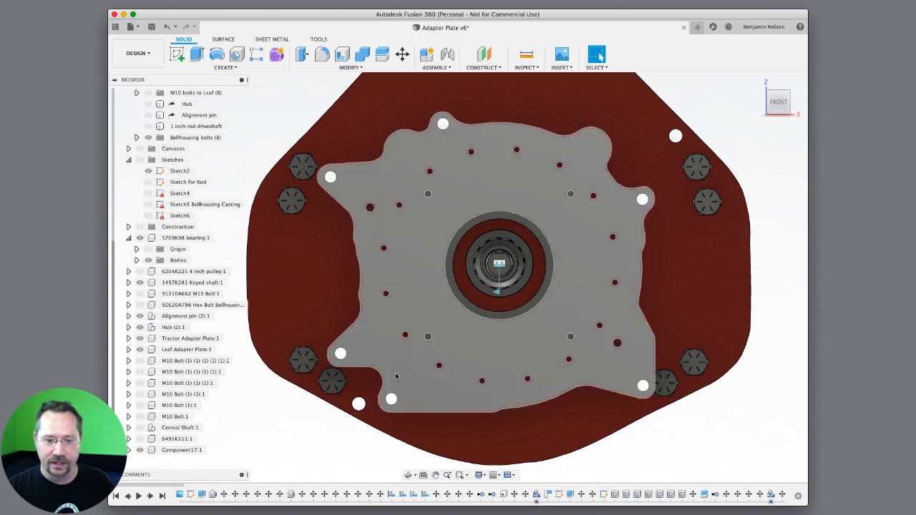
shift+middle_drag(404, 369, 432, 308)
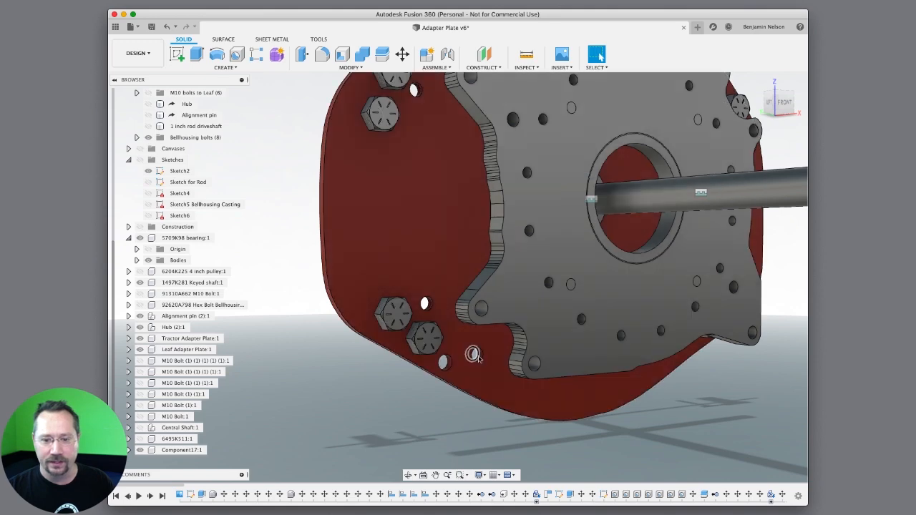
Examine the M10 bolts and the bellhousing bolts across the two adapter plates from angled, front and side views.
shift+middle_drag(482, 360, 808, 241)
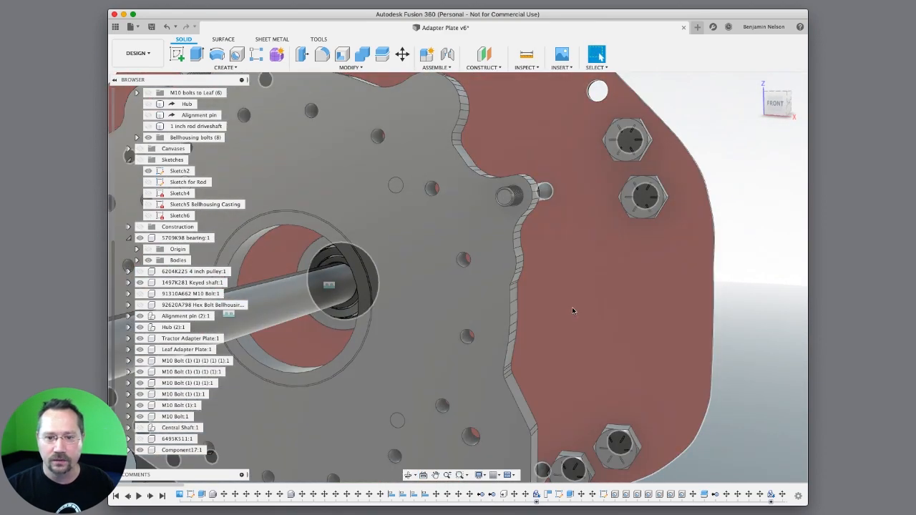
scroll(575, 311, down, 5)
shift+middle_drag(562, 315, 545, 324)
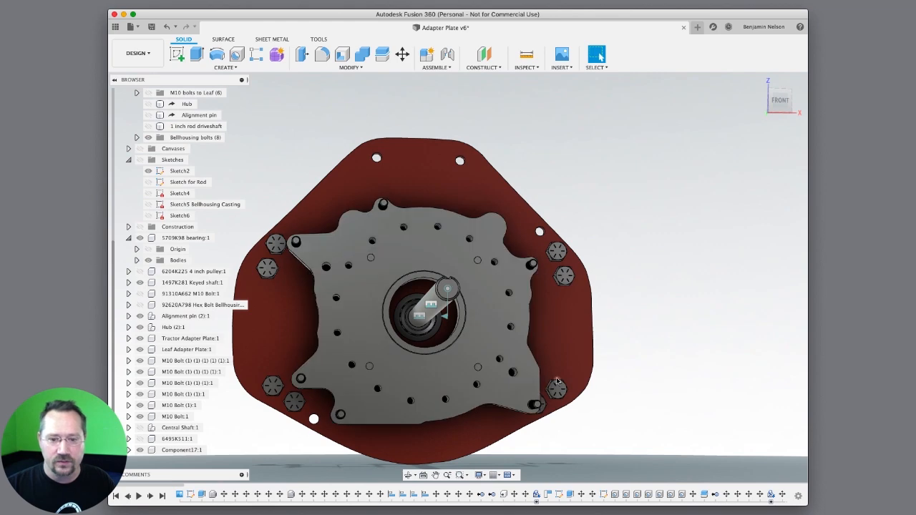
middle_click(649, 341)
shift+middle_drag(656, 338, 541, 334)
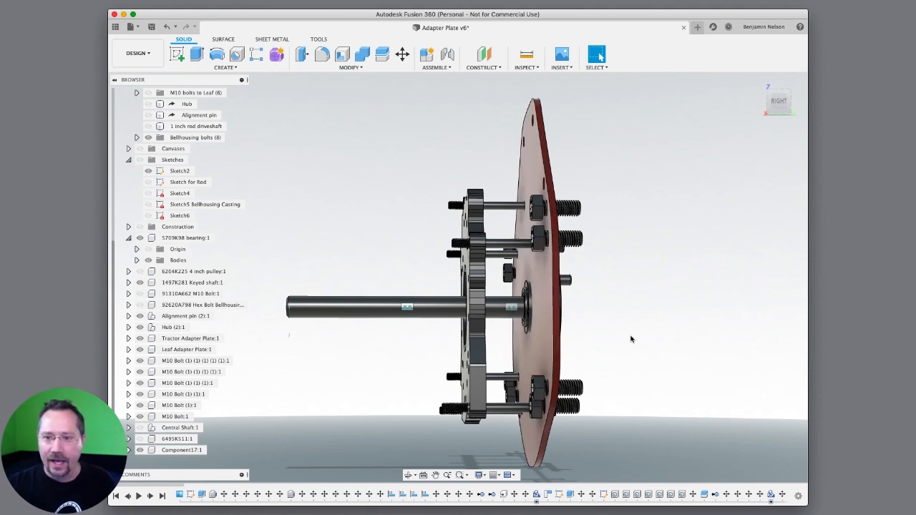
Inspect the spacing between the leaf plate's M10 bolt positions and the neighbouring bellhousing bolt heads in the front view.
click(774, 106)
click(774, 106)
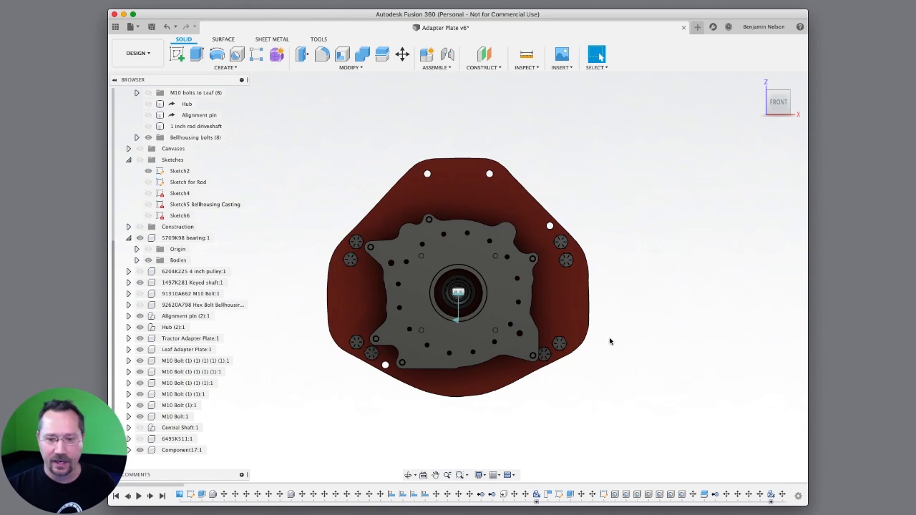
scroll(474, 333, up, 5)
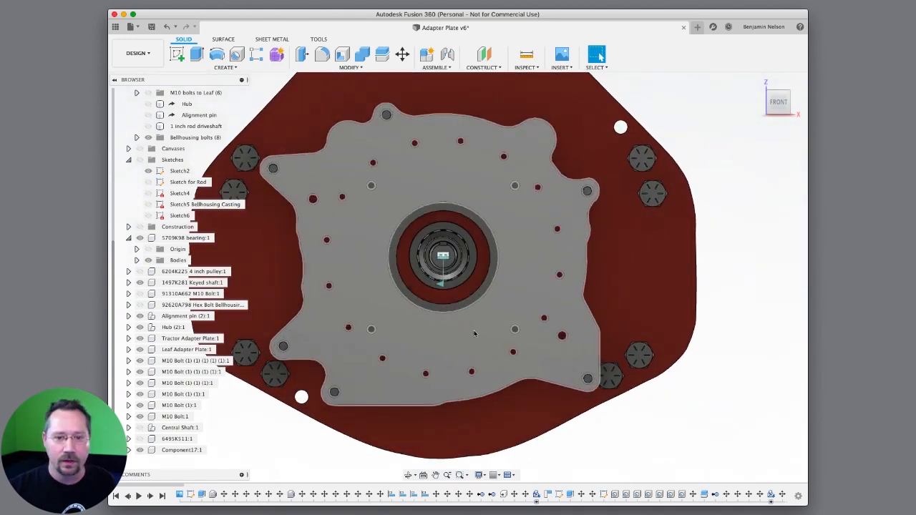
scroll(465, 327, up, 2)
middle_drag(465, 328, 533, 330)
scroll(533, 330, down, 3)
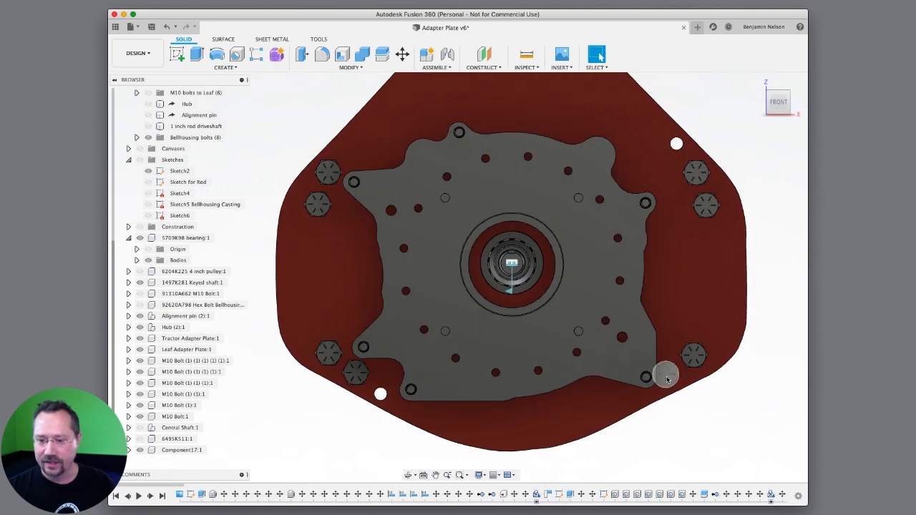
mouse_move(796, 106)
mouse_down()
mouse_move(737, 107)
mouse_move(780, 102)
mouse_up()
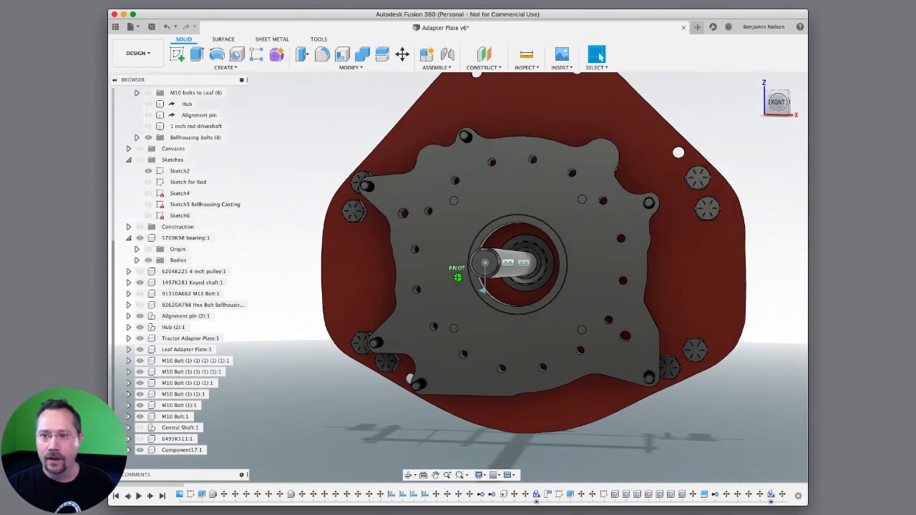
click(778, 101)
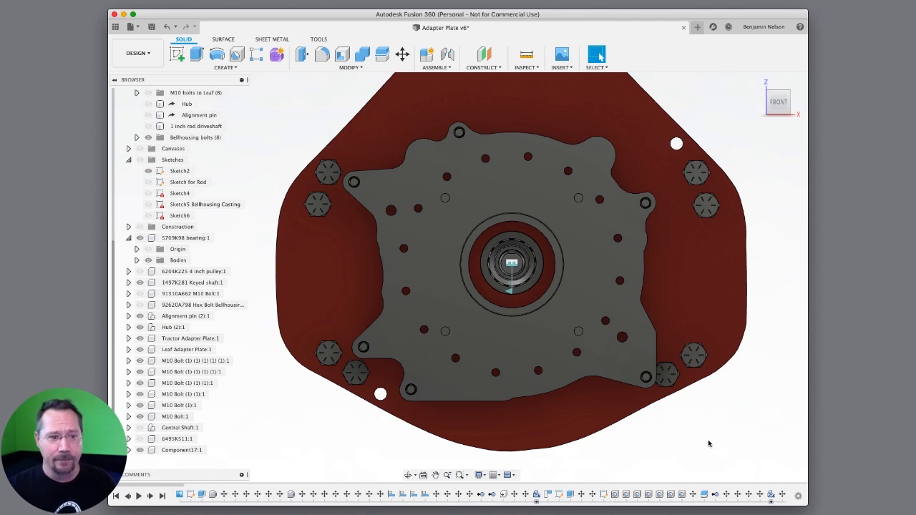
Hide Sketch2 and show Sketch5 Bellhousing Casting over the plates, keeping Sketch6 hidden.
click(149, 217)
click(148, 171)
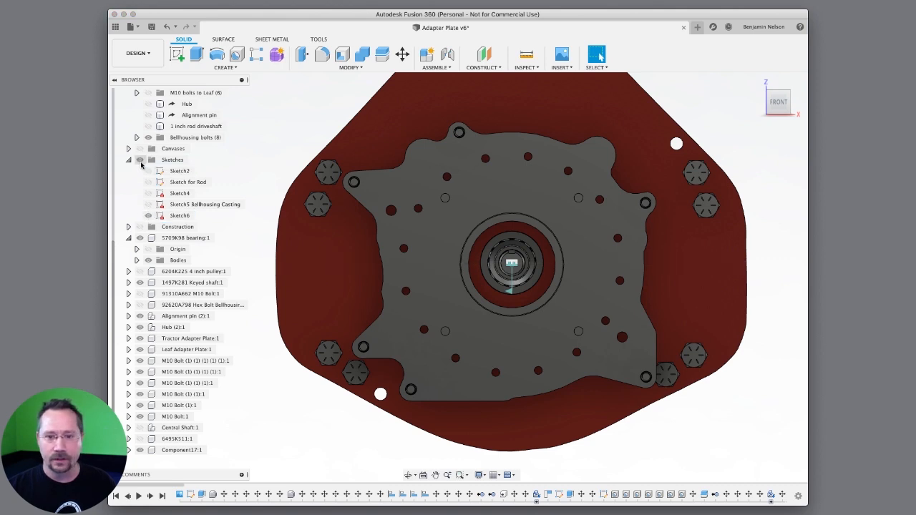
click(149, 205)
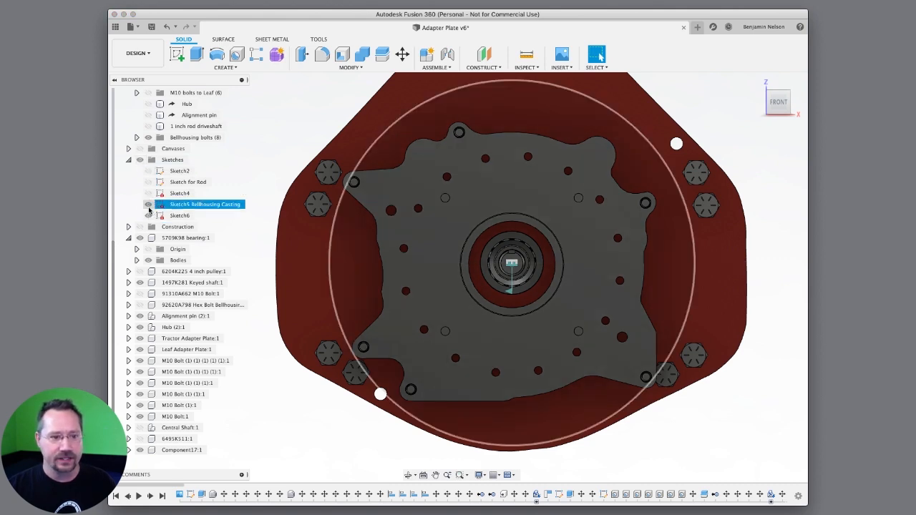
click(148, 216)
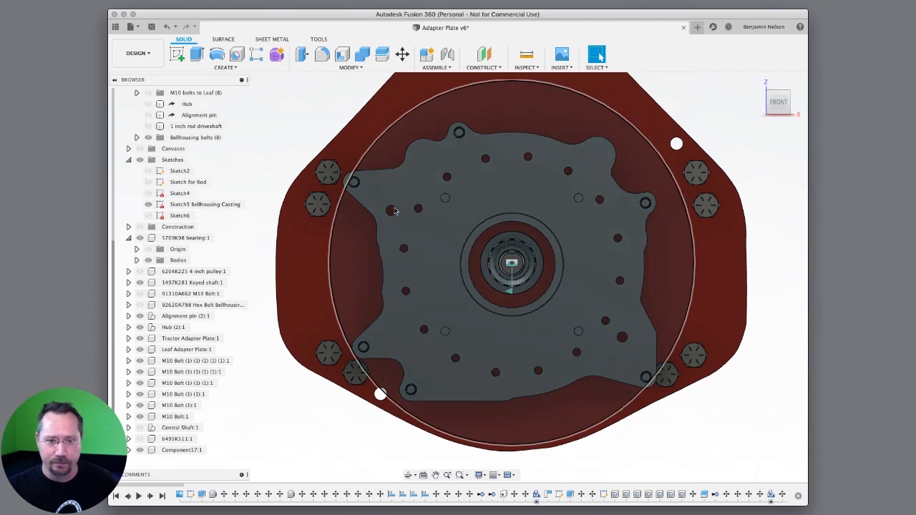
Set the selection priority to bodies and select the M10 bolt beside the two upper bellhousing bolts.
scroll(394, 211, up, 5)
middle_drag(349, 184, 537, 277)
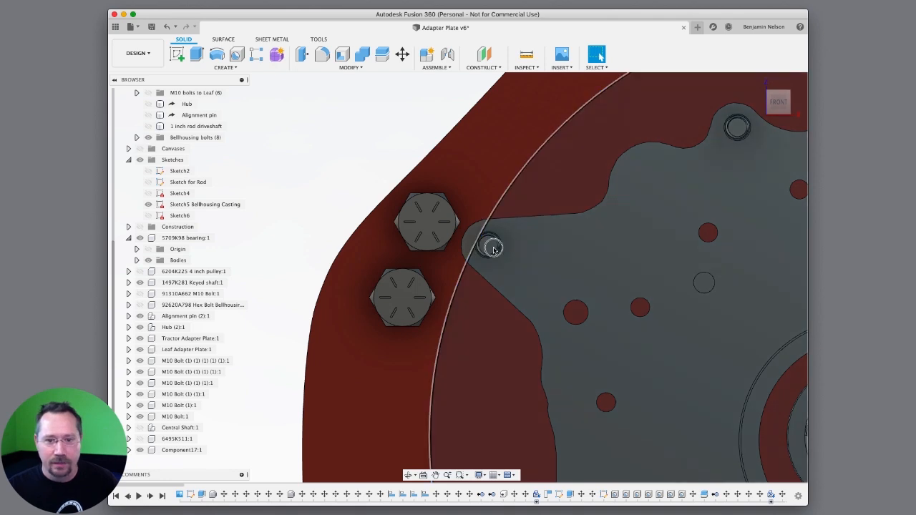
click(494, 250)
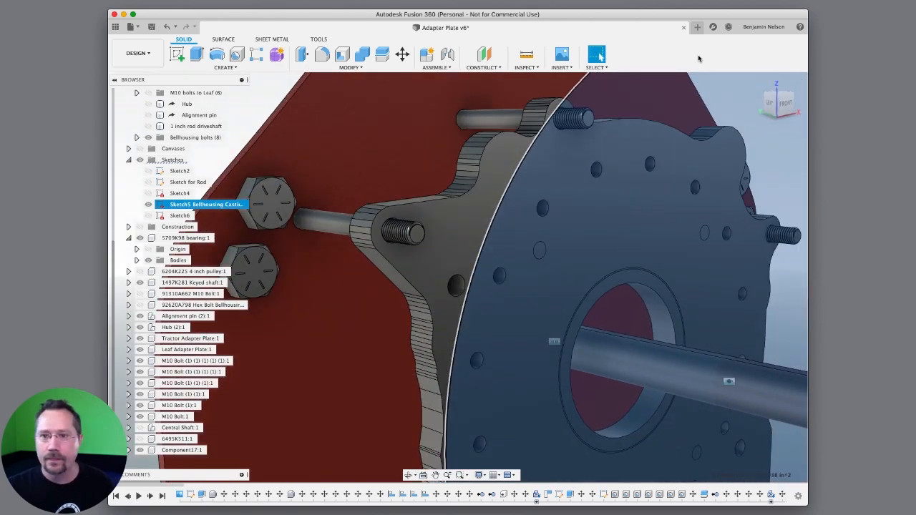
click(601, 67)
mouse_move(611, 131)
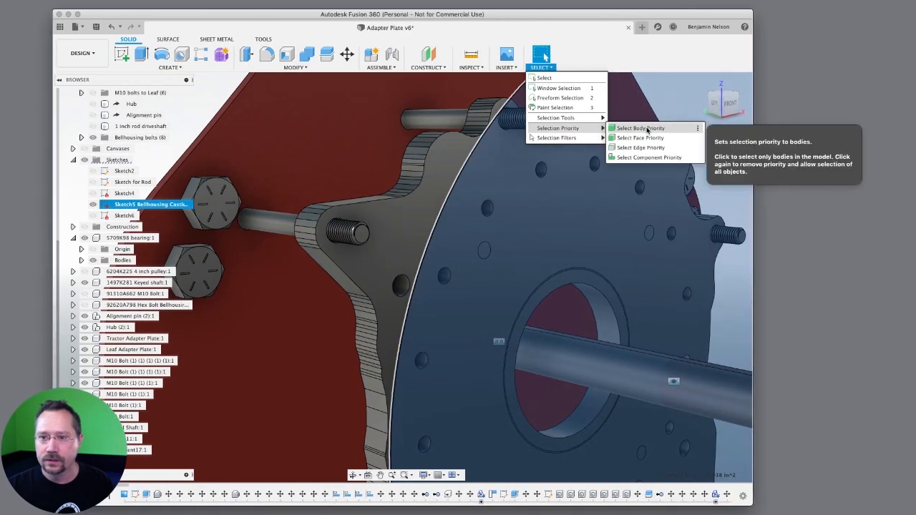
click(696, 129)
click(232, 219)
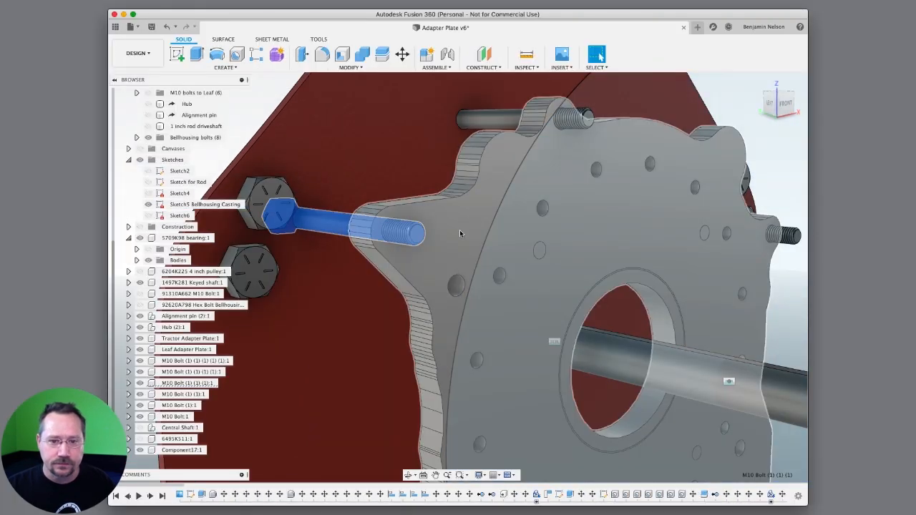
Examine the selected M10 bolt's head against the bellhousing bolts and casting circle from front and angled views, and clear the selection.
shift+middle_drag(462, 231, 432, 229)
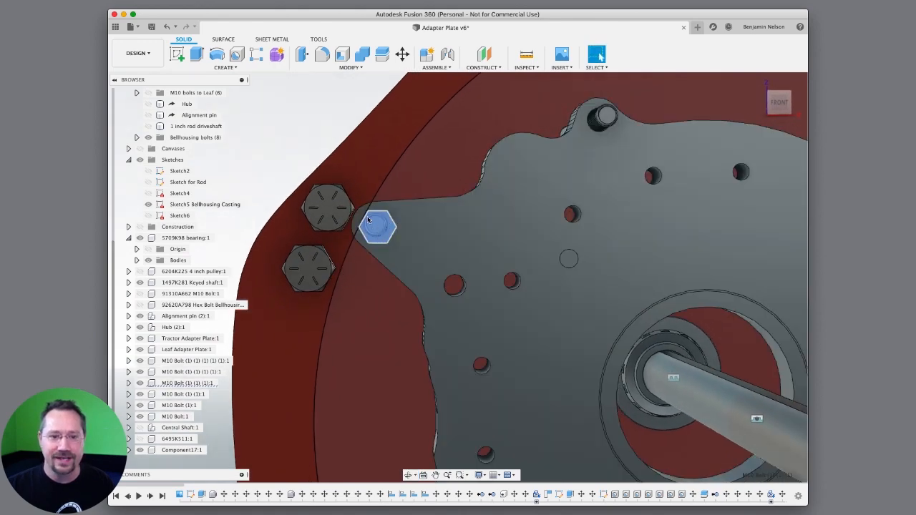
click(779, 102)
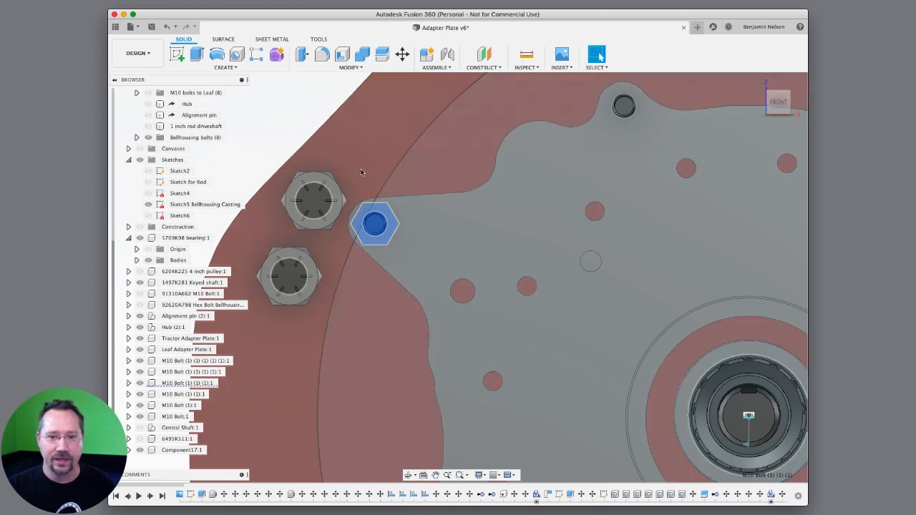
mouse_move(453, 225)
shift+middle_down()
mouse_move(473, 229)
mouse_move(455, 227)
shift+middle_up()
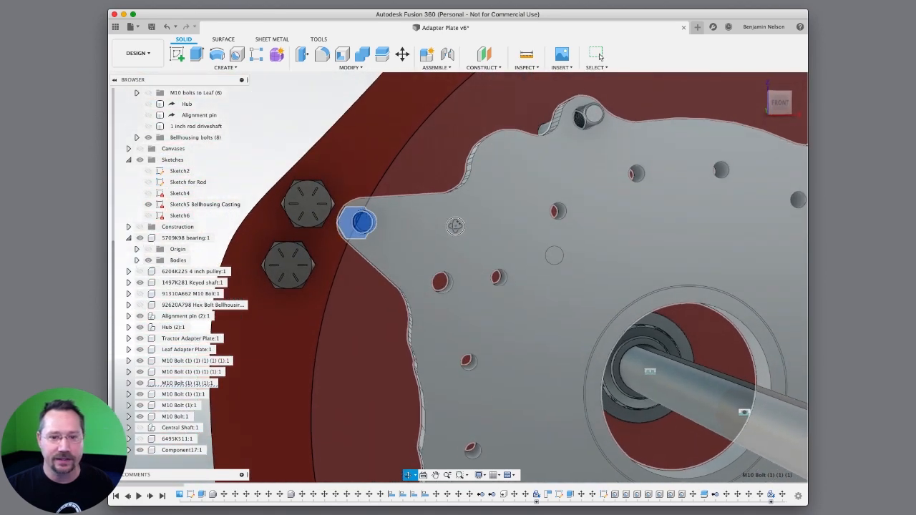
click(780, 104)
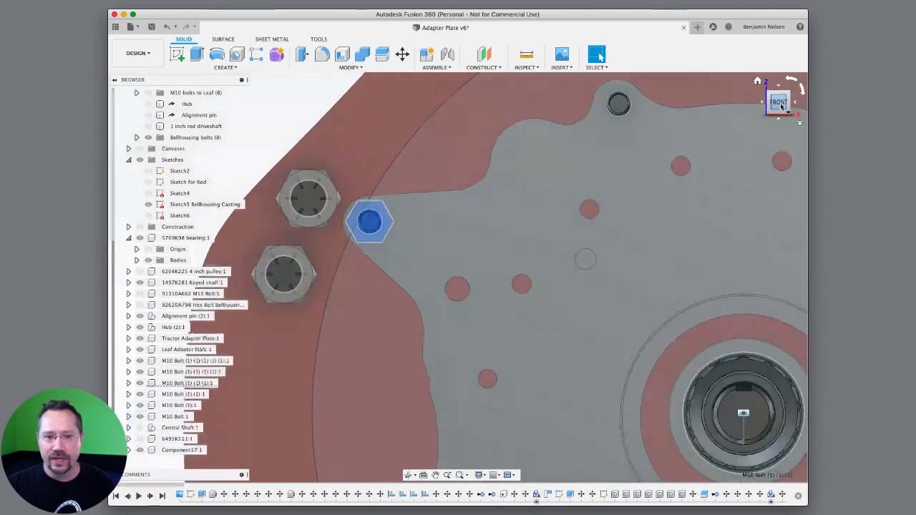
scroll(660, 203, down, 3)
scroll(614, 256, up, 5)
scroll(592, 260, down, 8)
shift+middle_drag(662, 326, 600, 55)
shift+middle_drag(732, 338, 612, 297)
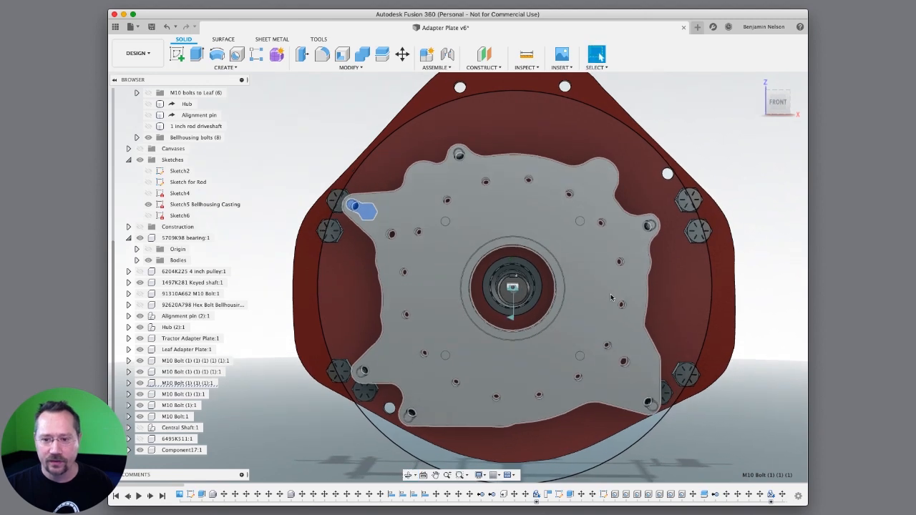
click(771, 280)
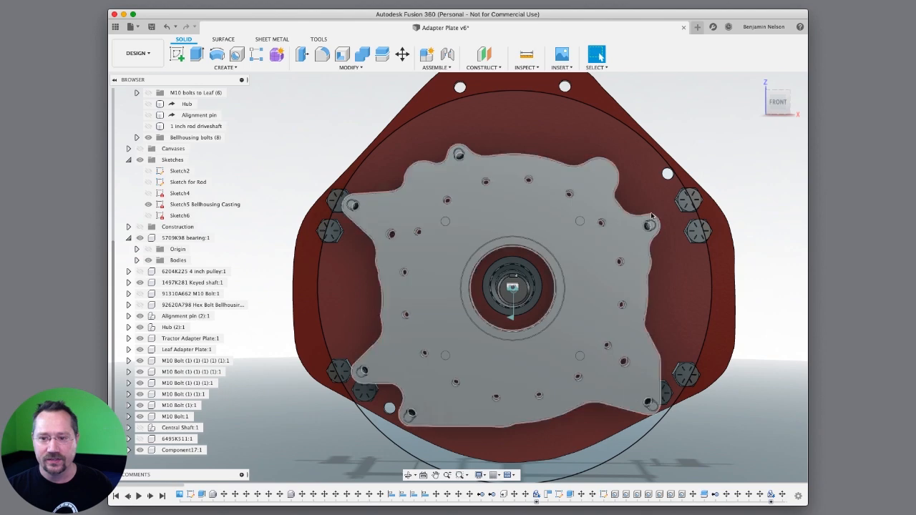
Hide the M10 Bolt components between the plates, leaving only M10 Bolt (1) (1) (1) (1):1 shown.
shift+middle_drag(763, 276, 585, 265)
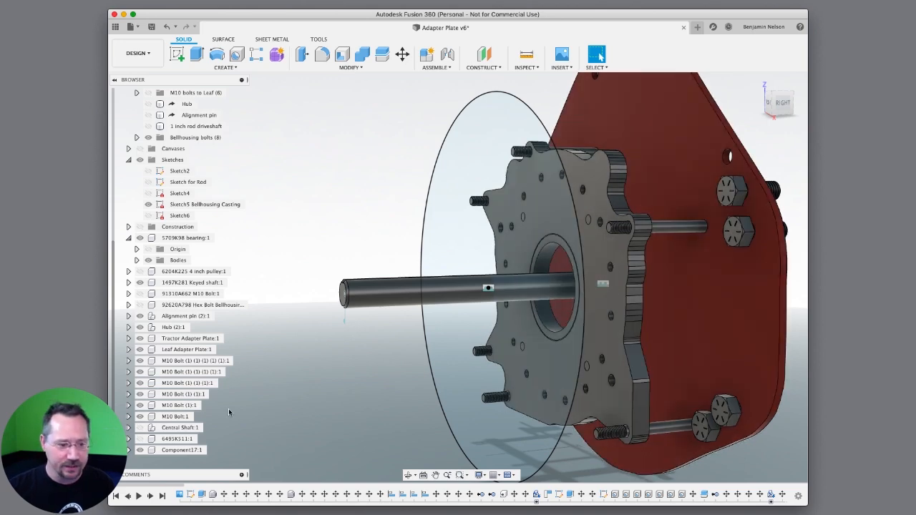
click(140, 405)
click(140, 395)
click(141, 383)
click(141, 361)
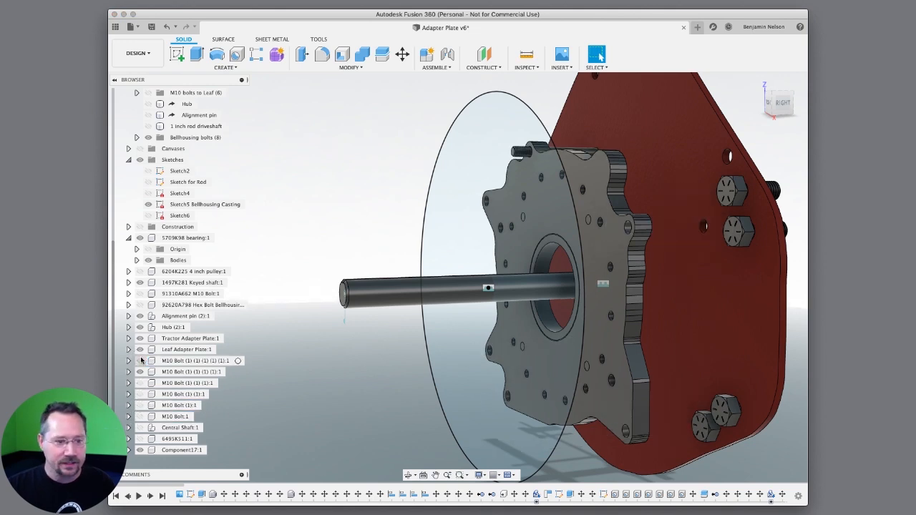
Show the M10 bolts to Leaf (6) body group, keeping the bearing's body list collapsed.
click(137, 260)
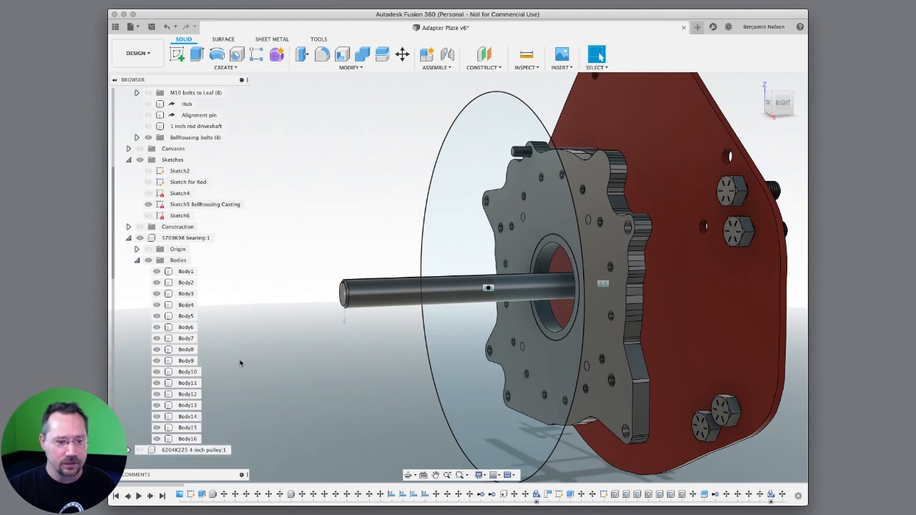
click(137, 260)
scroll(192, 123, up, 2)
drag(192, 126, 147, 129)
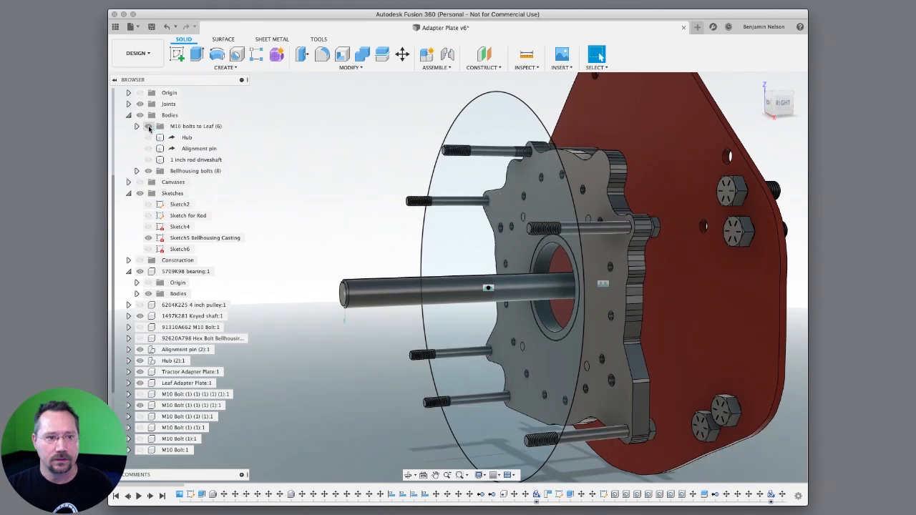
Examine how the M10 bolts to Leaf pass through the leaf adapter plate, from side, angled and front views.
middle_drag(746, 289, 656, 279)
shift+middle_drag(752, 289, 720, 292)
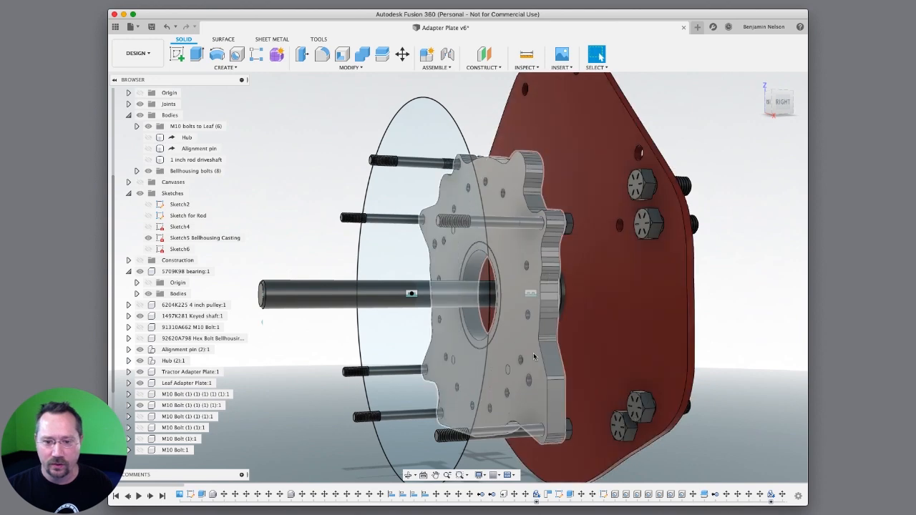
shift+middle_drag(747, 337, 720, 331)
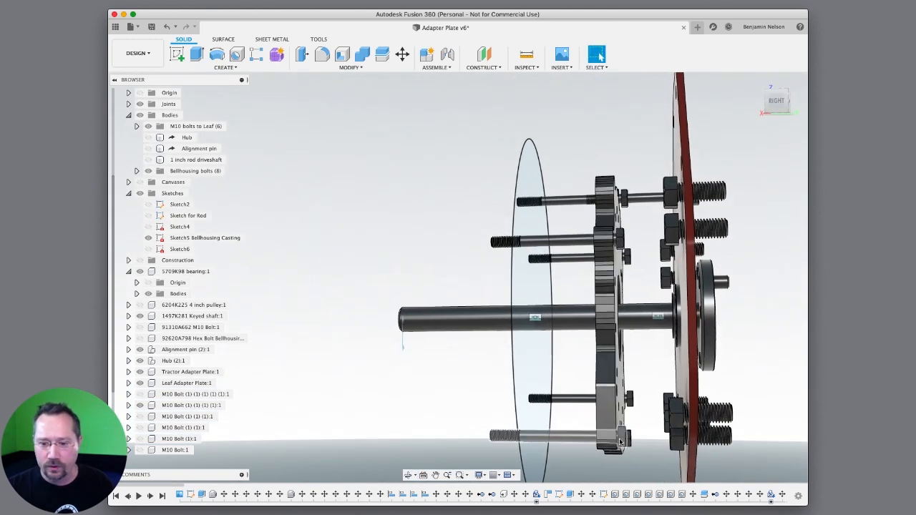
shift+middle_drag(620, 442, 677, 436)
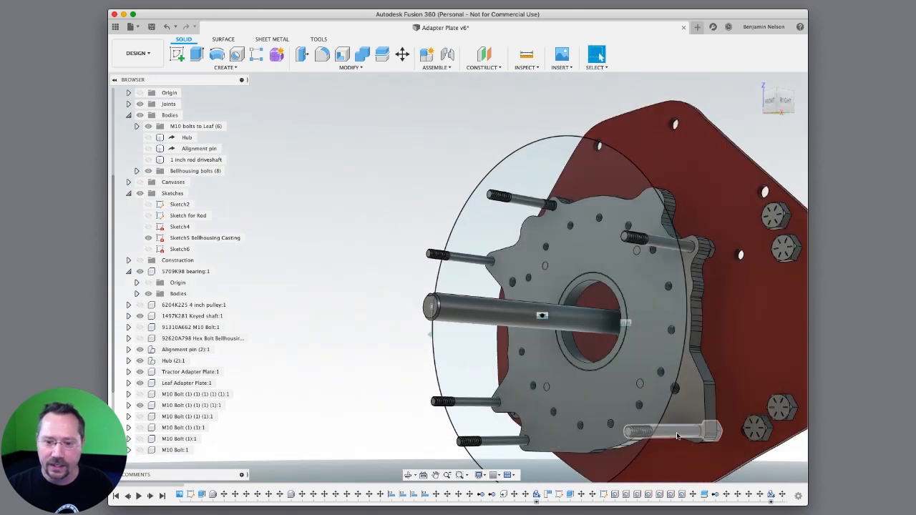
shift+middle_drag(739, 365, 623, 389)
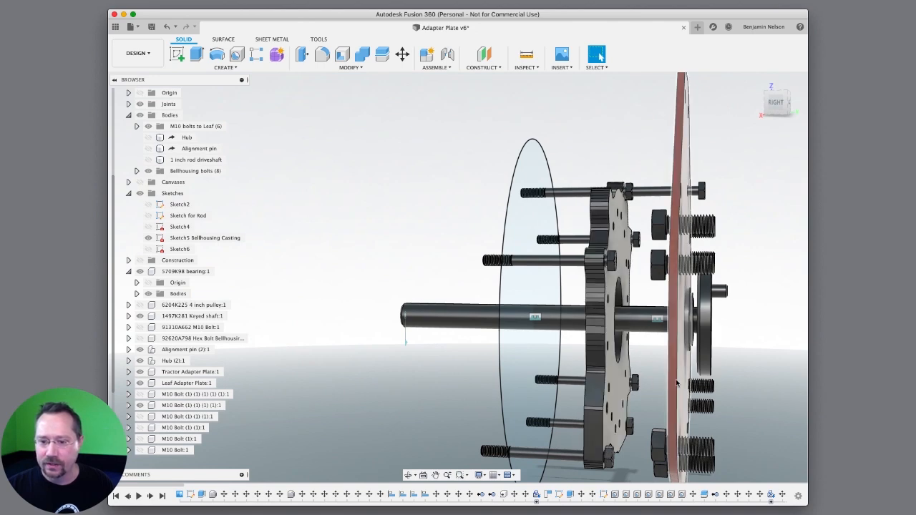
shift+middle_drag(677, 385, 688, 379)
shift+middle_drag(652, 347, 748, 294)
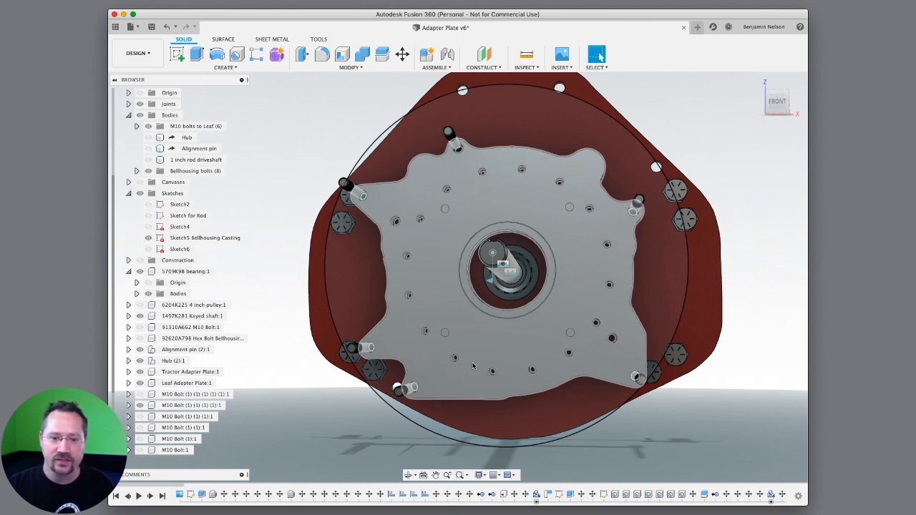
Compare the M10 bolts' reach with the bellhousing casting circle and the gap to the tractor plate from the side and front.
mouse_move(509, 356)
shift+middle_down()
mouse_move(530, 358)
mouse_move(448, 355)
shift+middle_up()
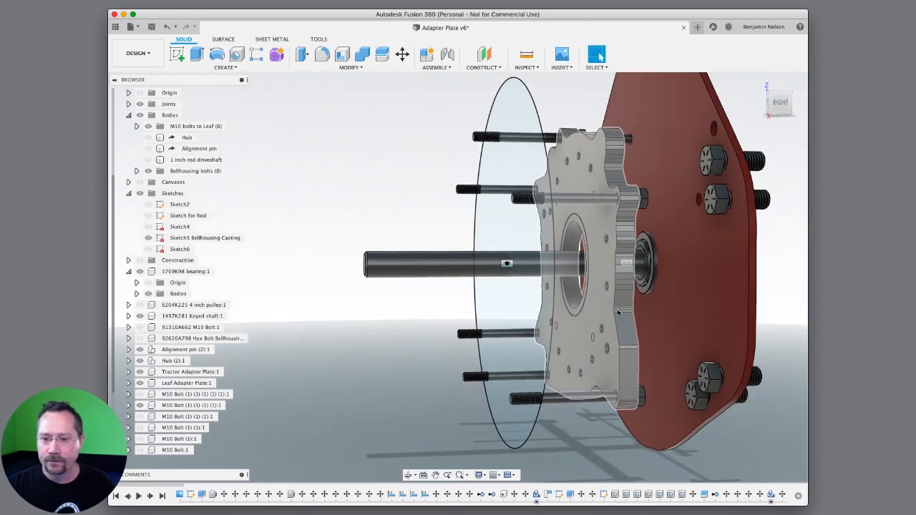
shift+middle_drag(698, 310, 681, 315)
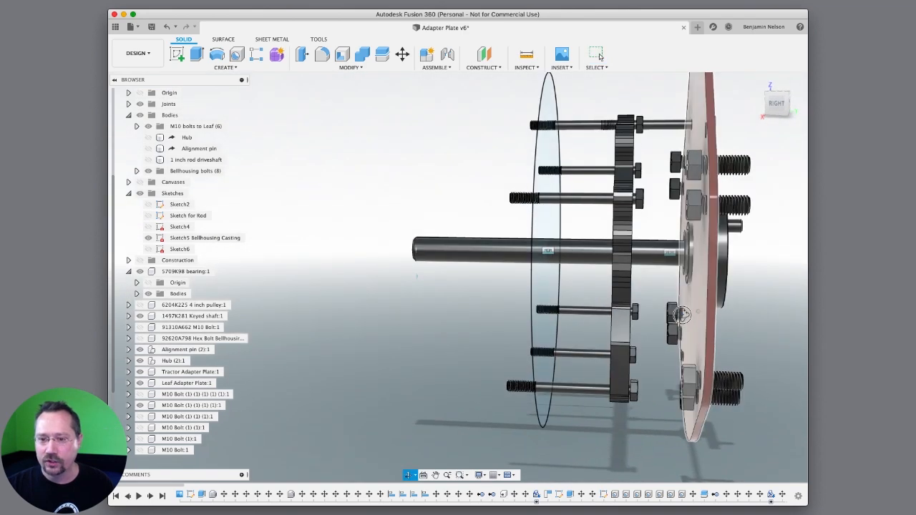
shift+middle_drag(682, 315, 753, 311)
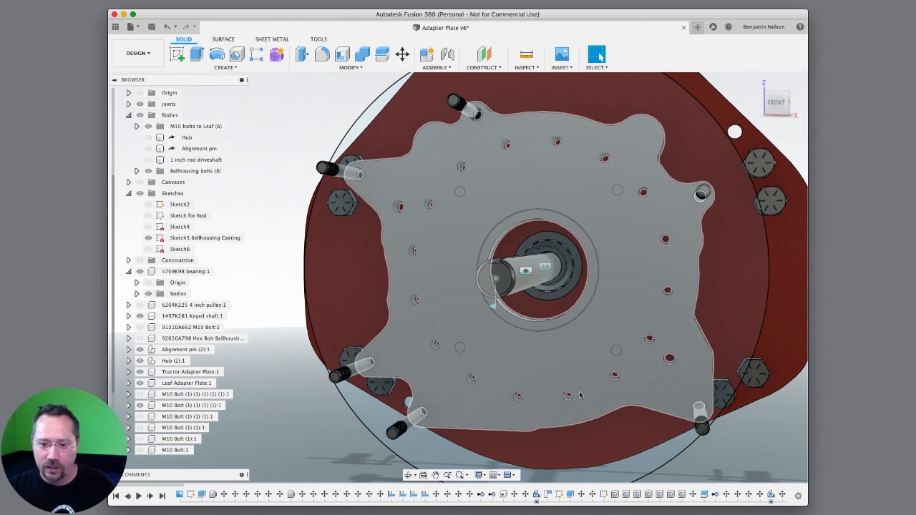
shift+middle_drag(581, 396, 600, 56)
shift+middle_drag(578, 378, 526, 384)
middle_drag(761, 341, 491, 355)
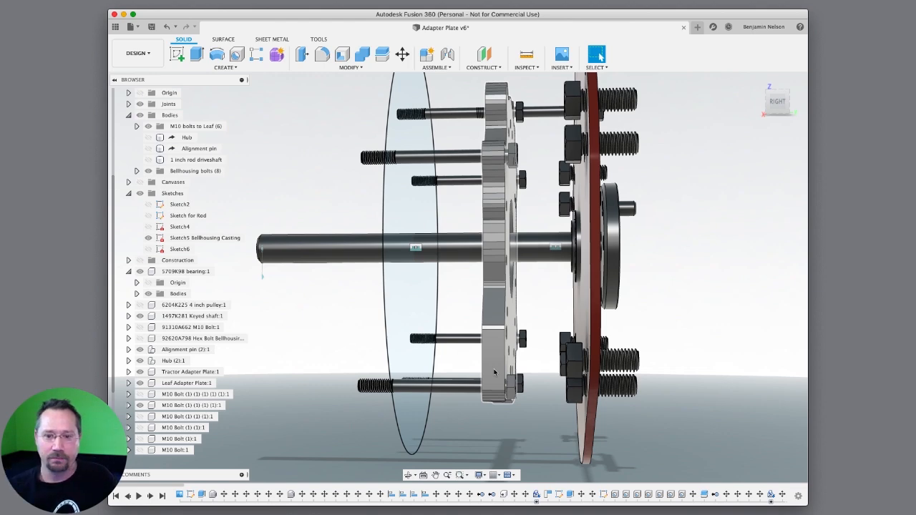
shift+middle_drag(661, 242, 731, 245)
scroll(682, 227, up, 5)
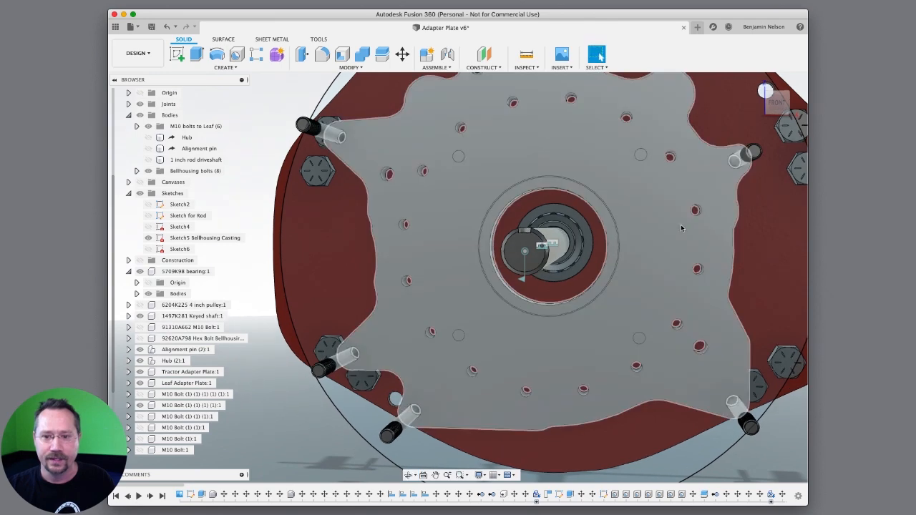
Compare the leaf adapter plate and its M10 bolts with the bellhousing casting circle from front, angled and side views.
scroll(679, 228, down, 6)
shift+middle_drag(679, 229, 675, 230)
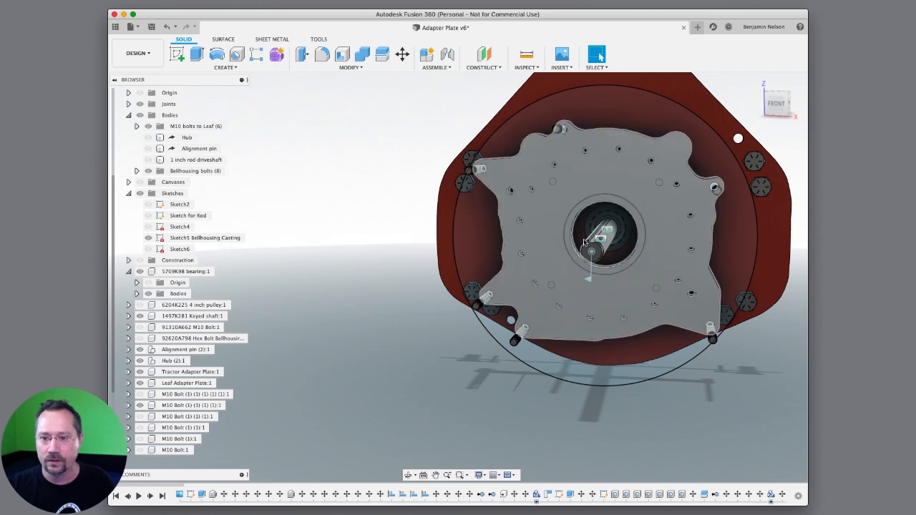
click(779, 104)
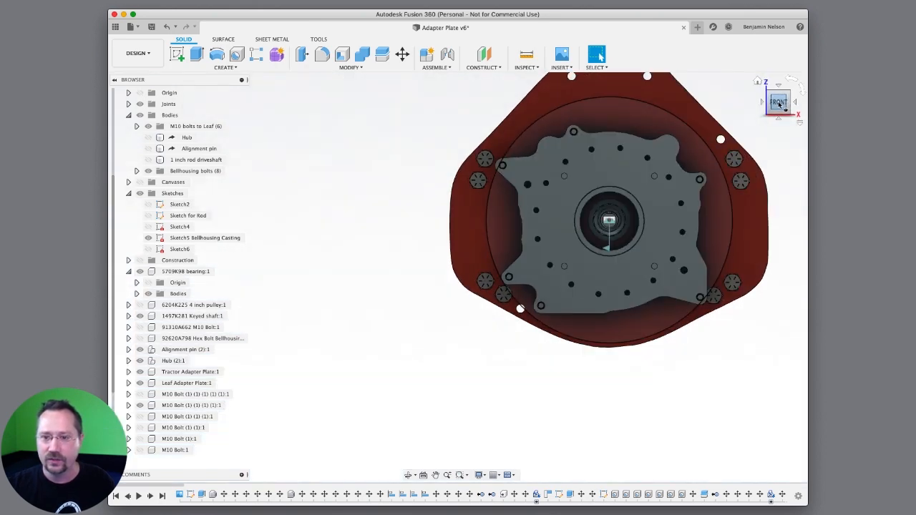
middle_drag(643, 234, 585, 269)
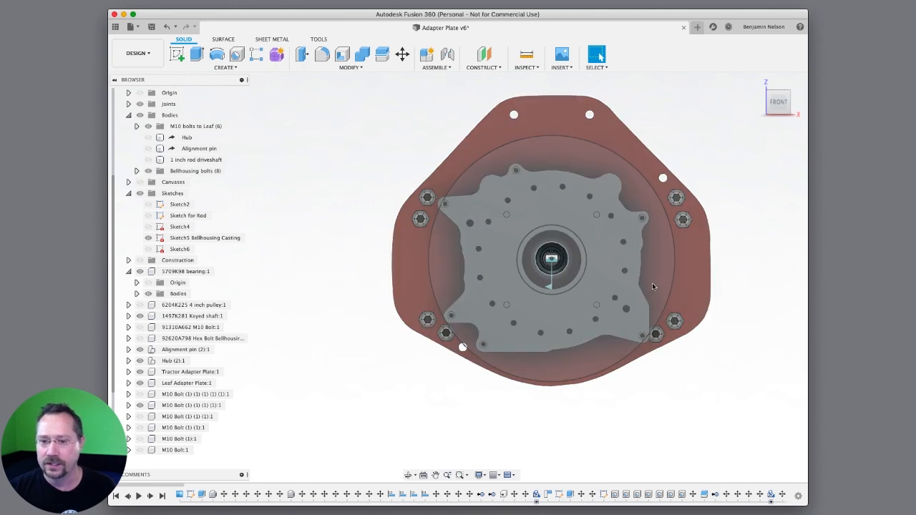
mouse_move(783, 105)
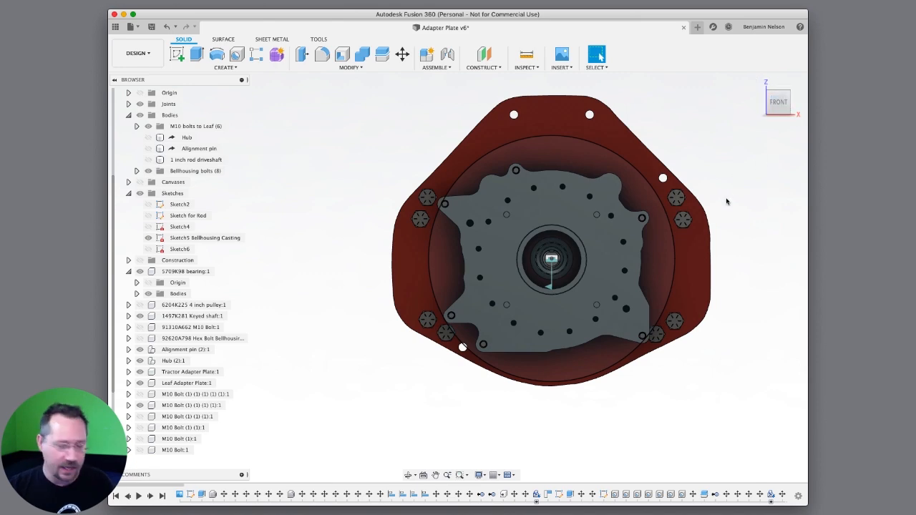
shift+middle_drag(739, 200, 637, 301)
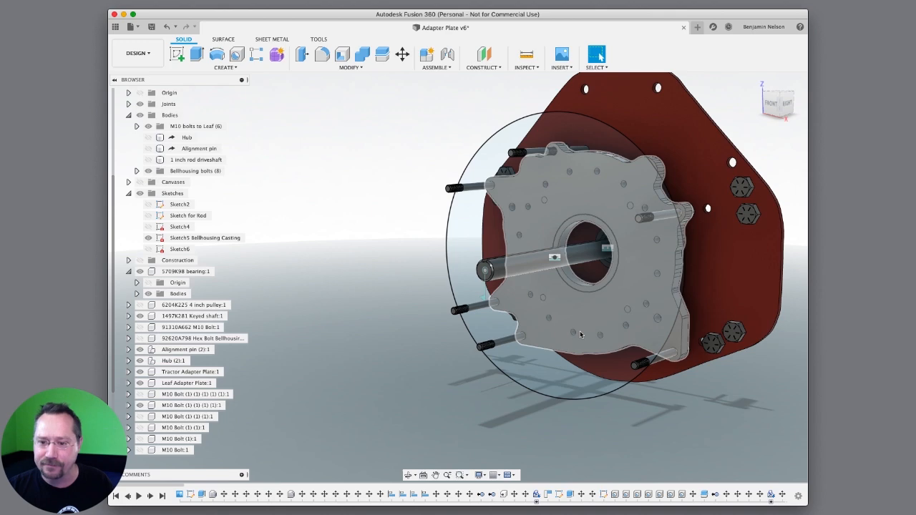
shift+middle_drag(739, 299, 621, 310)
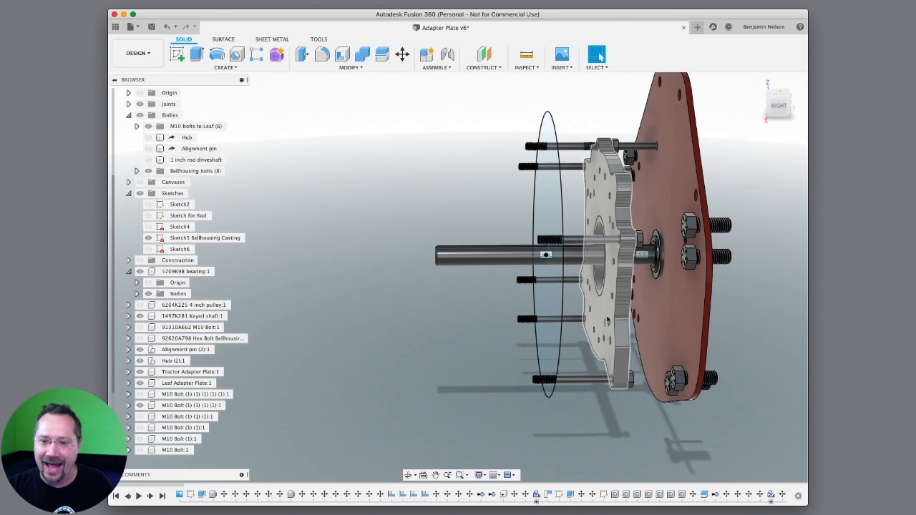
shift+middle_drag(600, 318, 665, 302)
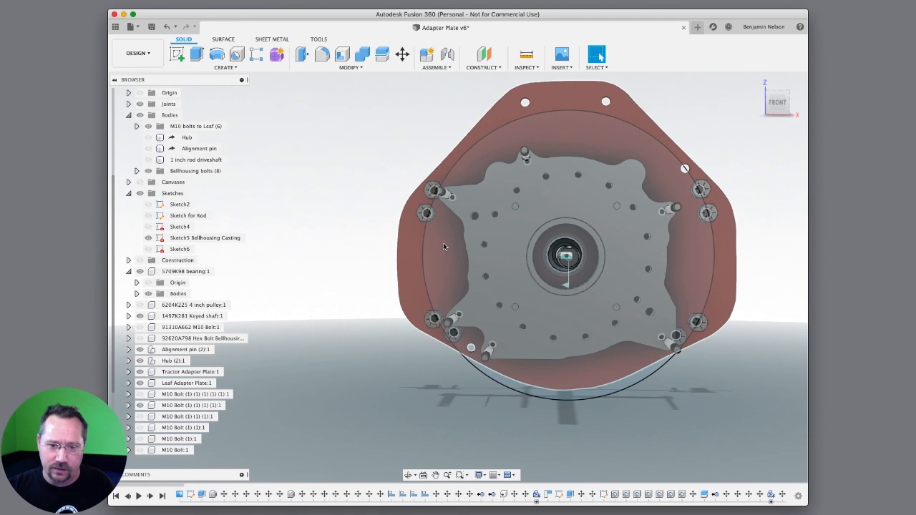
Inspect the tractor adapter plate's face and bolt heads behind the leaf plate up close, selecting the tractor plate and clearing the selection.
shift+middle_drag(464, 275, 445, 269)
scroll(443, 269, up, 6)
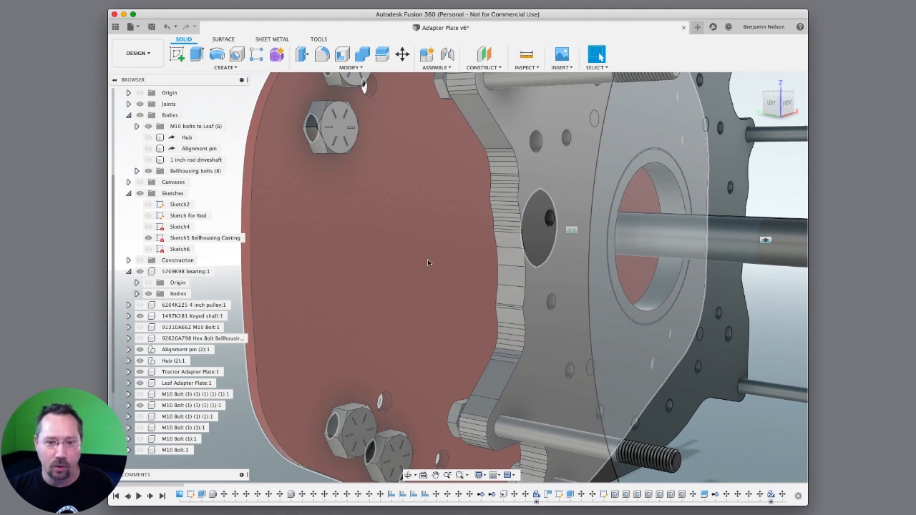
click(416, 281)
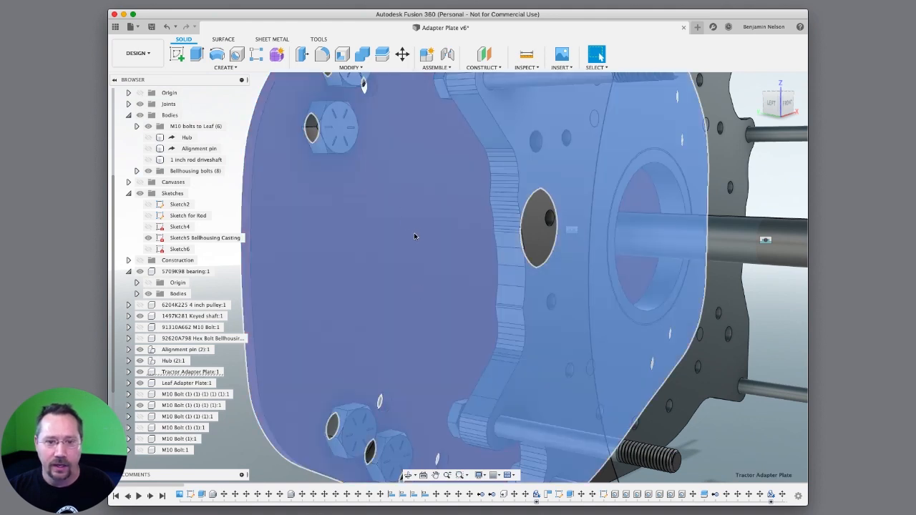
shift+middle_drag(450, 267, 373, 260)
scroll(458, 275, up, 2)
scroll(518, 274, down, 10)
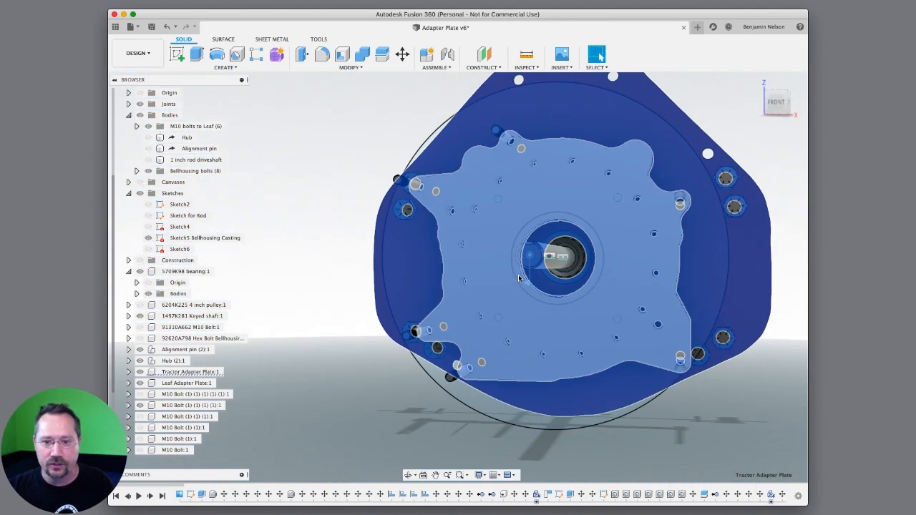
click(351, 264)
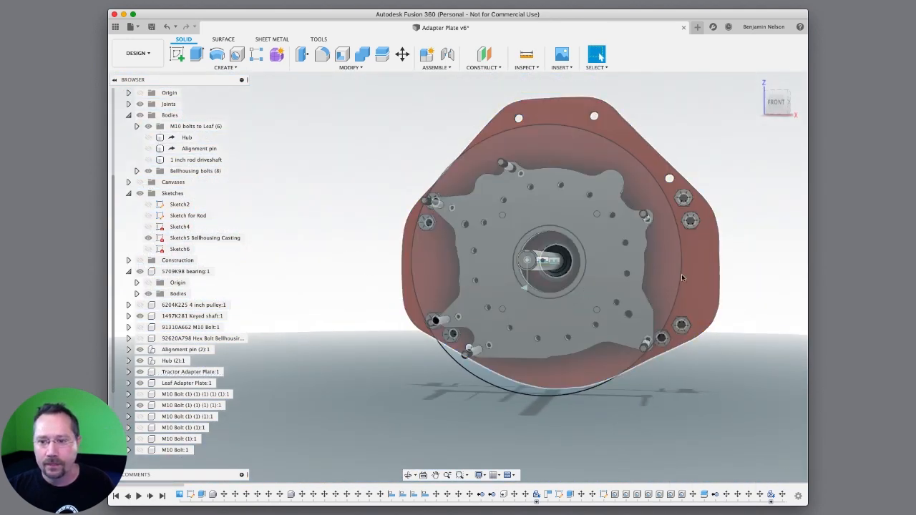
Examine the spacing between the two adapter plates and the bolts projecting toward the casting circle from both angled sides.
middle_drag(753, 264, 706, 282)
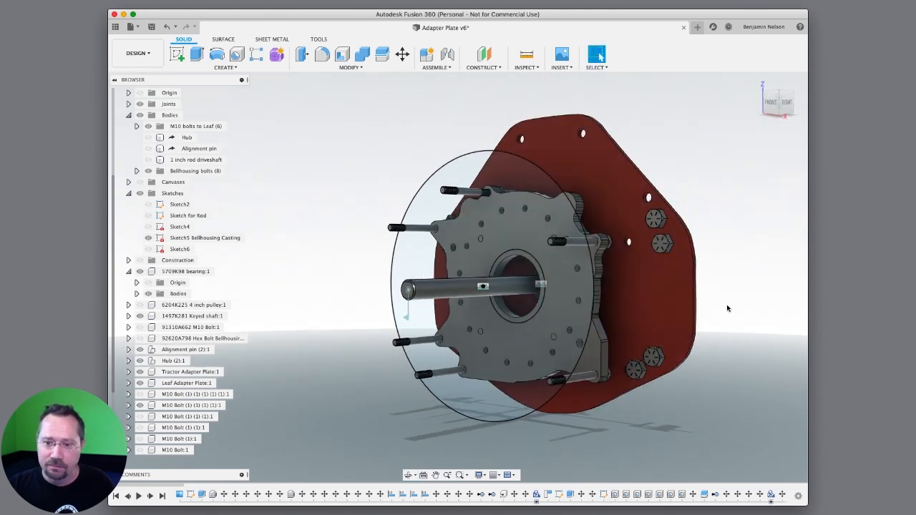
shift+middle_drag(735, 308, 719, 303)
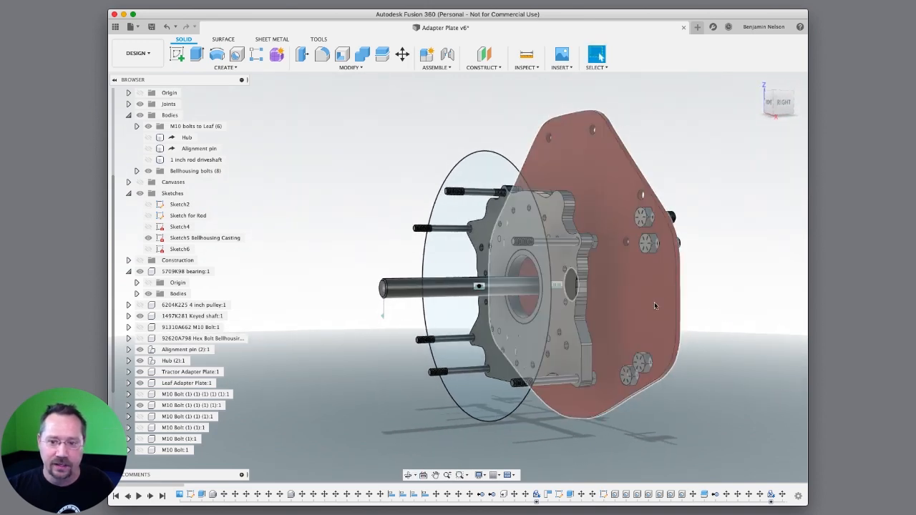
mouse_move(655, 305)
shift+middle_down()
mouse_move(608, 303)
mouse_move(643, 301)
shift+middle_up()
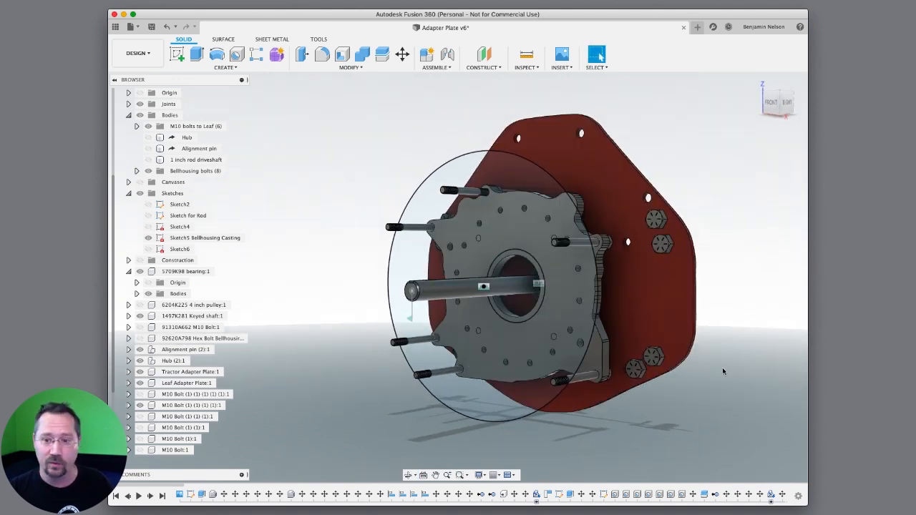
mouse_move(722, 367)
shift+middle_down()
mouse_move(751, 369)
mouse_move(718, 368)
shift+middle_up()
key(Escape)
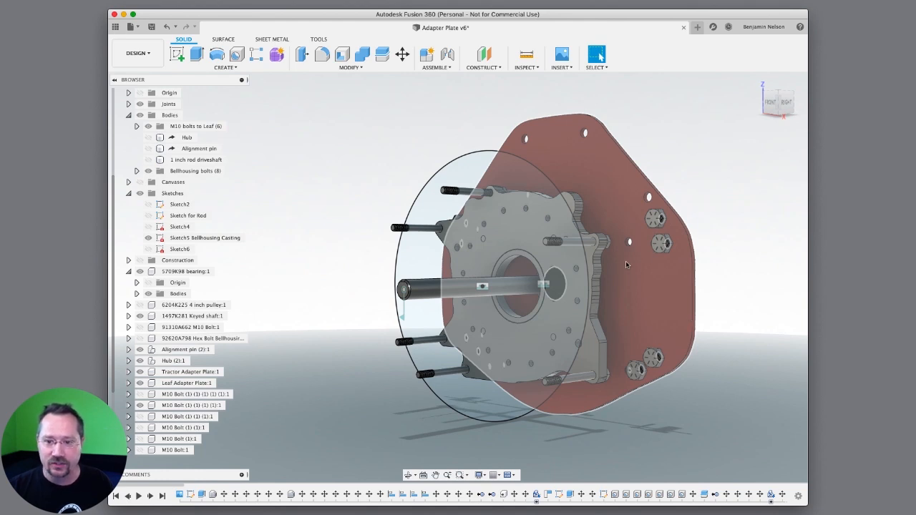
shift+middle_drag(636, 315, 664, 317)
shift+middle_drag(758, 307, 506, 311)
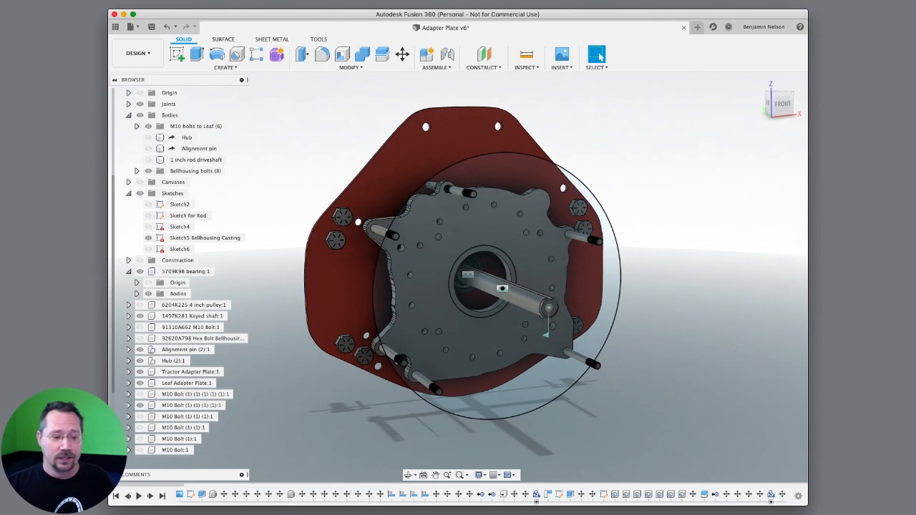
key(super+Tab)
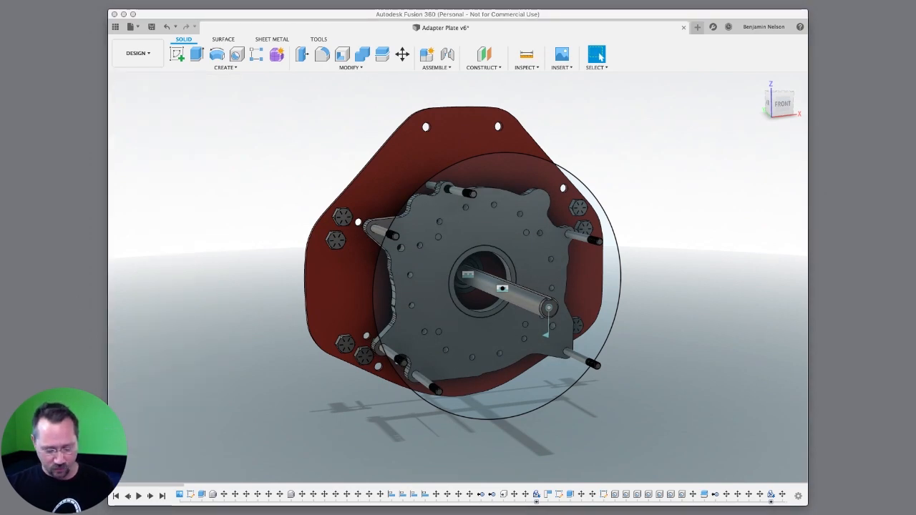
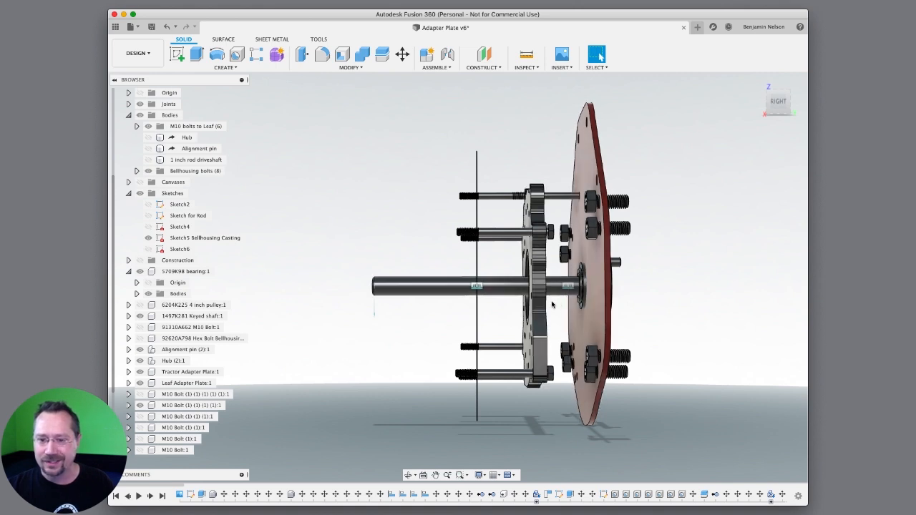
Examine the keyed shaft in its bearing through the leaf plate's opening, the hub behind the tractor plate, and the assembly from the side.
shift+middle_drag(604, 312, 572, 304)
scroll(571, 304, down, 2)
scroll(571, 305, up, 5)
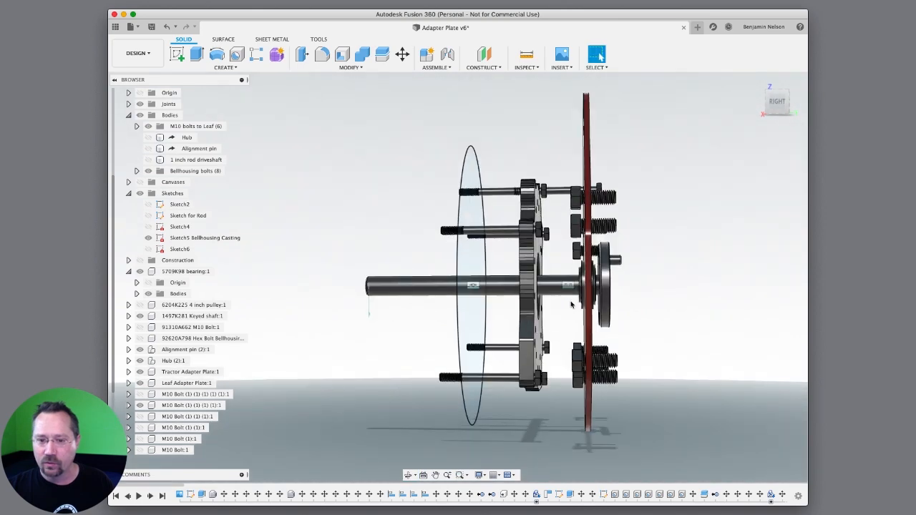
shift+middle_drag(557, 317, 633, 322)
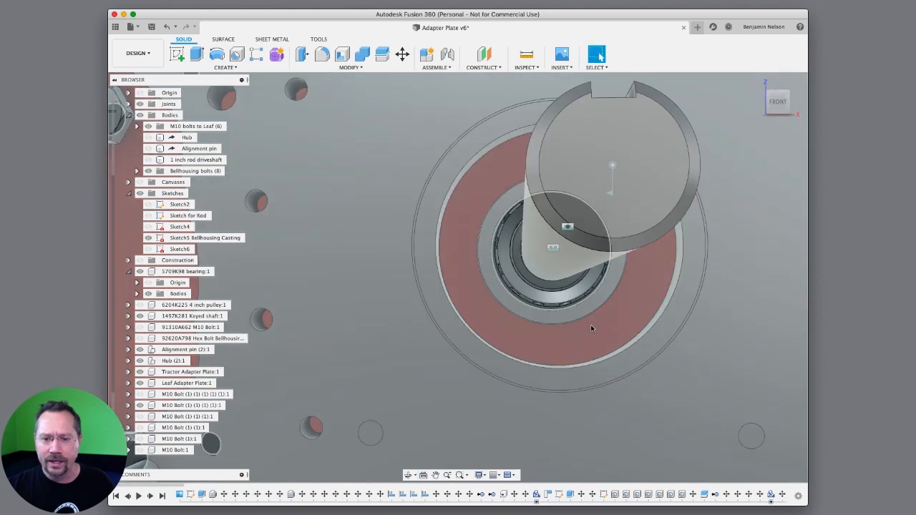
scroll(591, 326, up, 3)
scroll(592, 327, down, 6)
scroll(591, 327, down, 2)
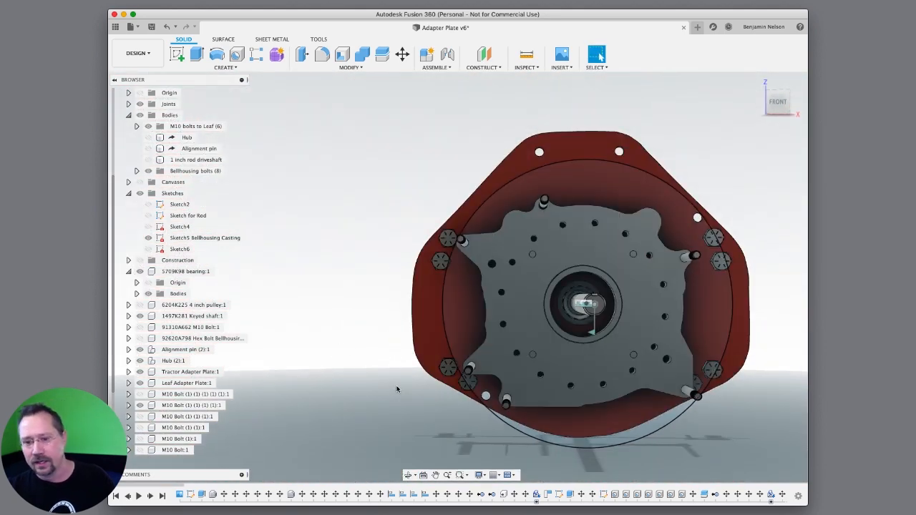
shift+middle_drag(381, 356, 534, 348)
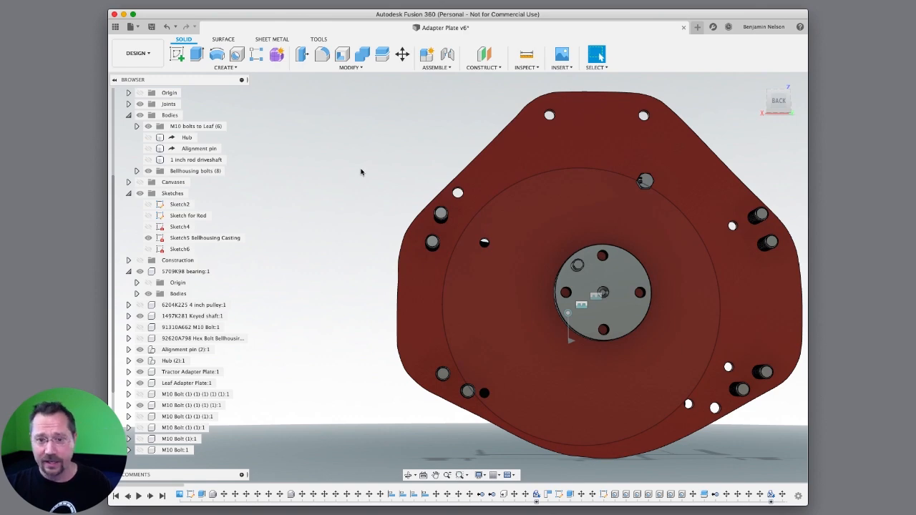
shift+middle_drag(383, 173, 286, 168)
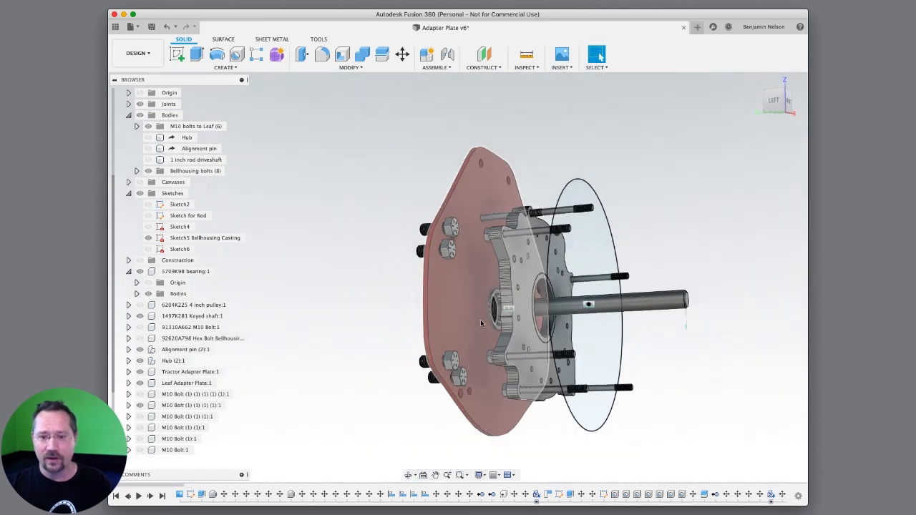
mouse_move(400, 296)
shift+middle_down()
mouse_move(341, 293)
mouse_move(336, 301)
mouse_move(416, 305)
shift+middle_up()
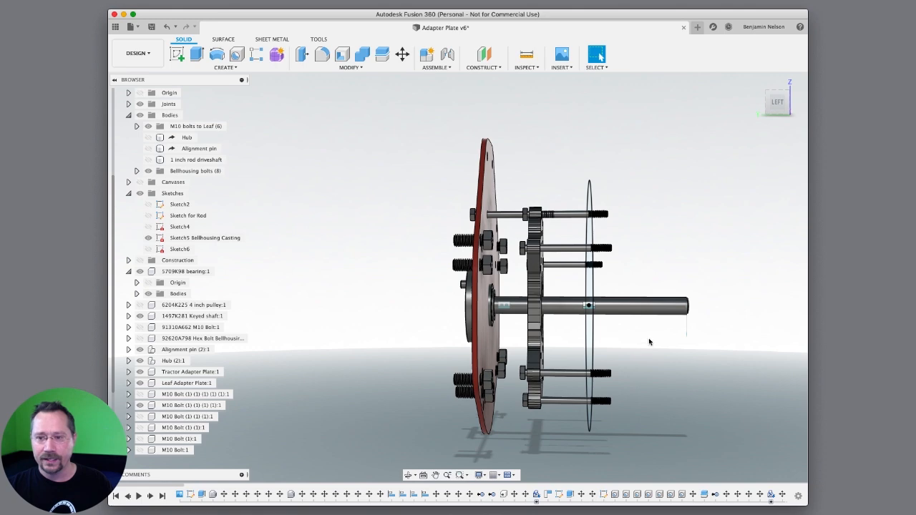
click(757, 83)
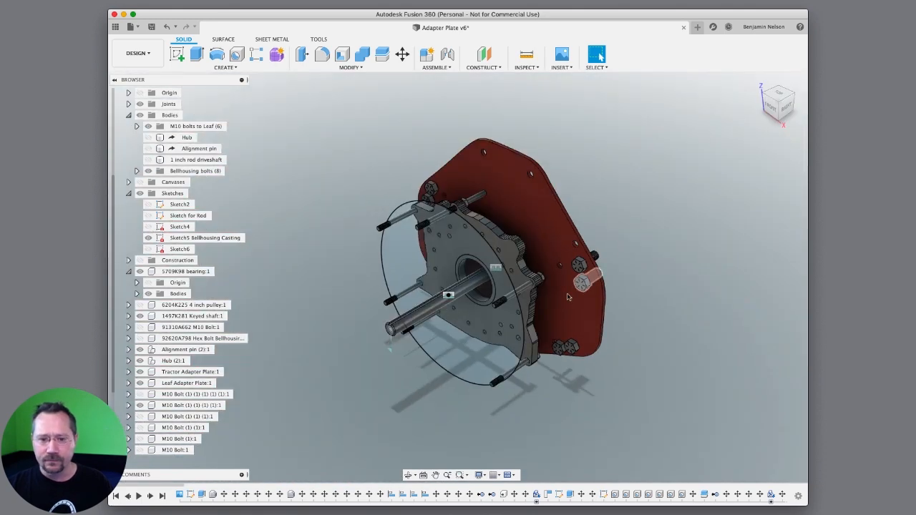
Compare the tractor plate's lower and upper edges with the casting circle from the front, and review the plate gap from the left side.
click(771, 106)
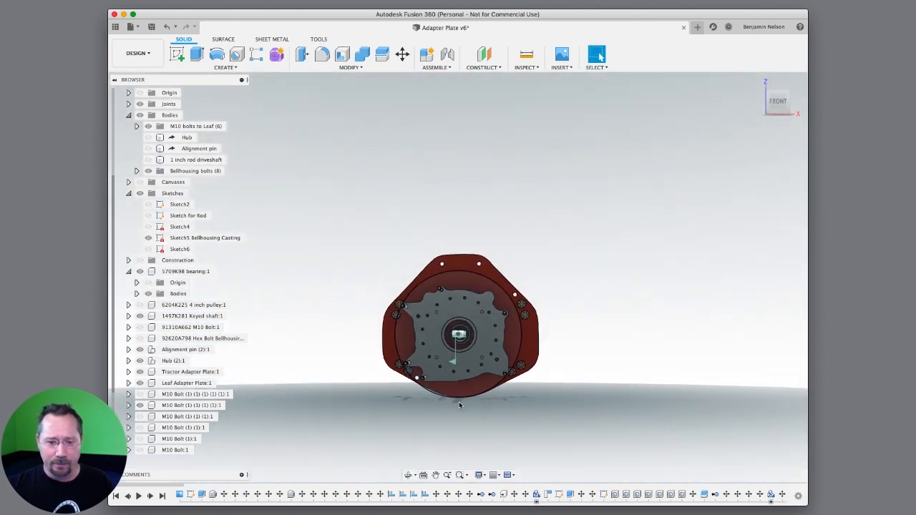
scroll(459, 402, up, 5)
shift+middle_drag(440, 401, 307, 428)
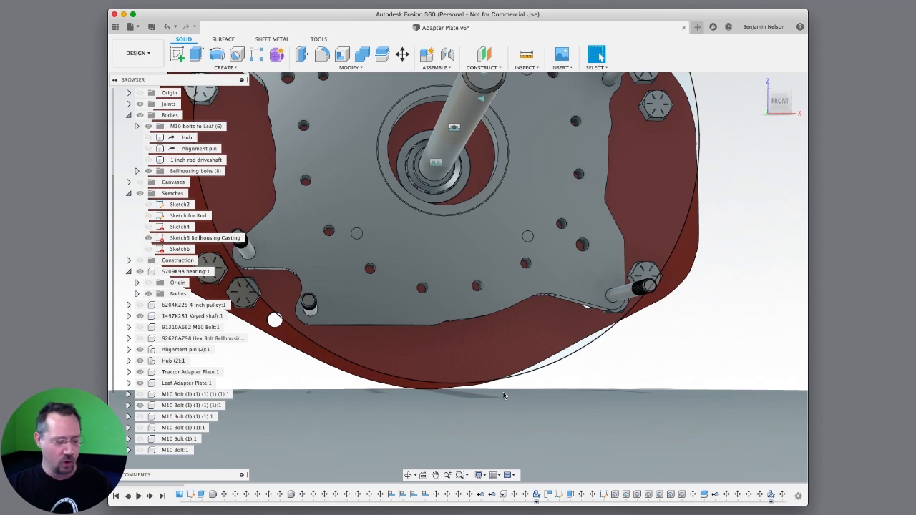
scroll(509, 393, down, 5)
middle_drag(512, 327, 537, 386)
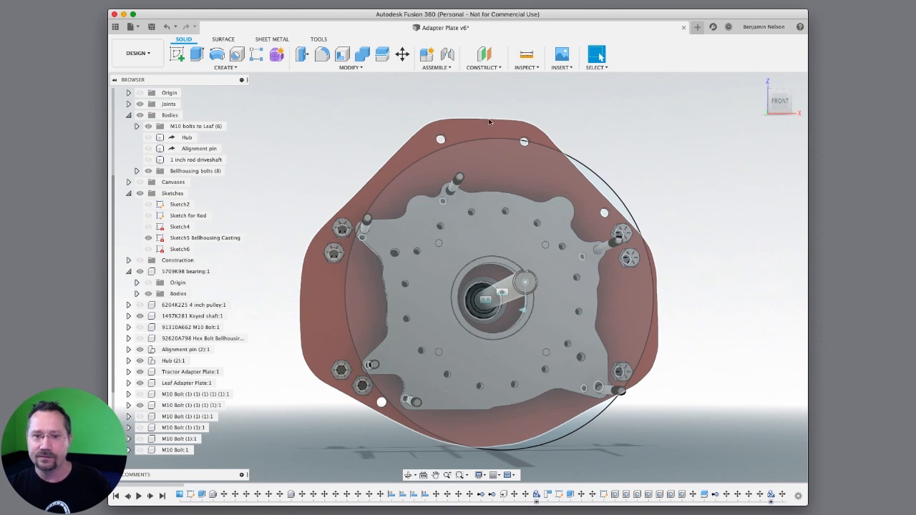
shift+middle_drag(484, 154, 549, 196)
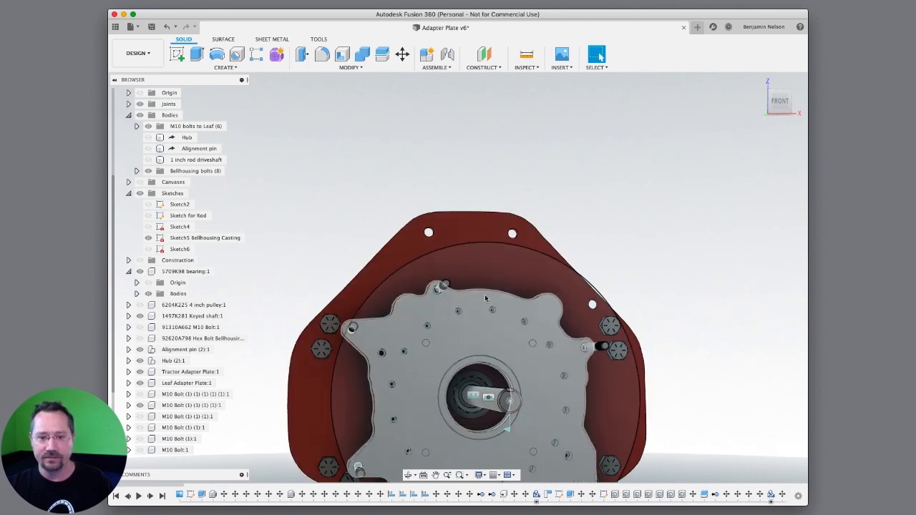
middle_drag(487, 340, 501, 220)
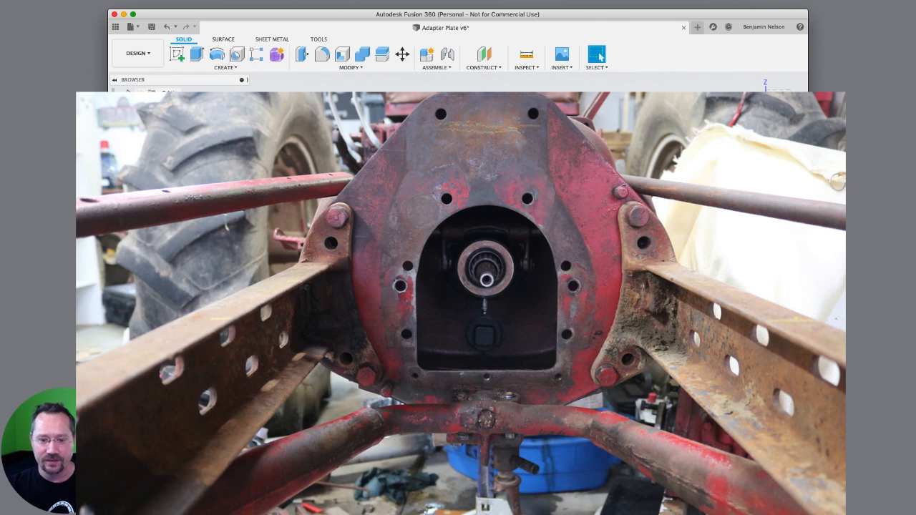
shift+middle_drag(472, 288, 566, 280)
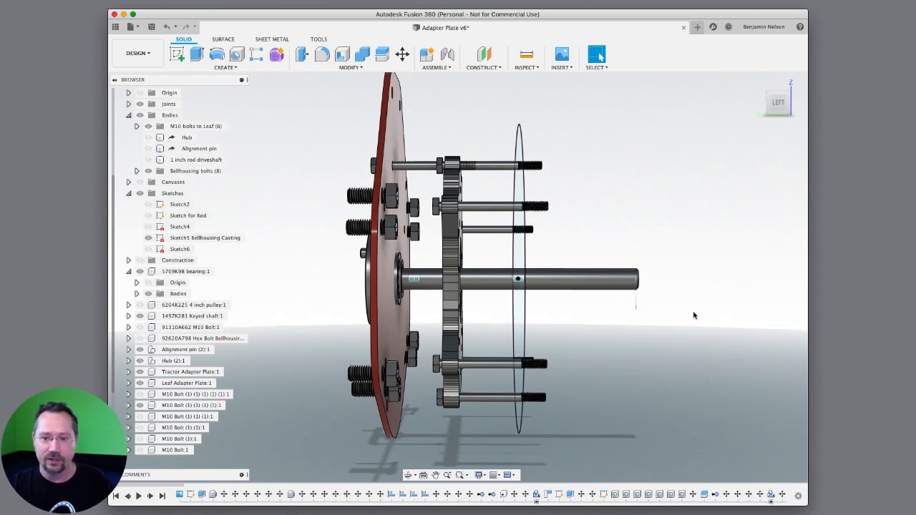
shift+middle_drag(722, 295, 646, 290)
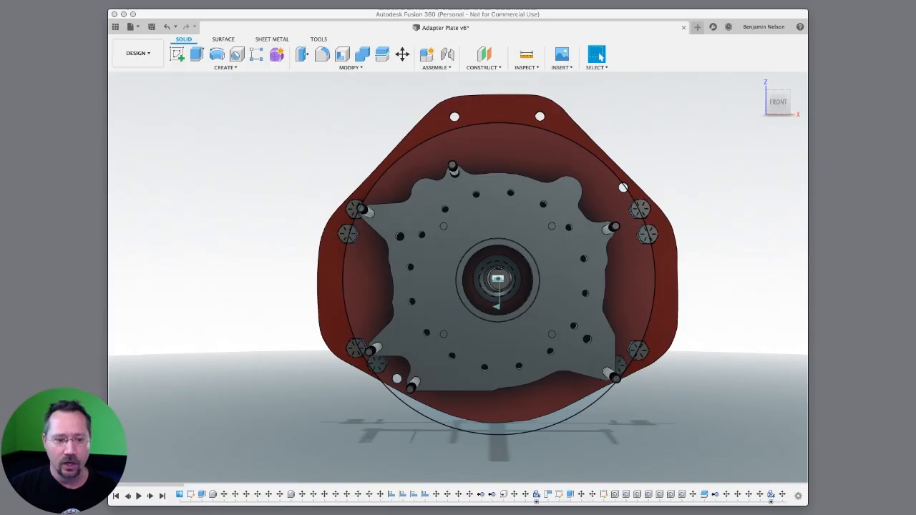
Hide the sketches and examine the bolts and open hole at the tractor plate's lower-left corner in the front view.
click(303, 419)
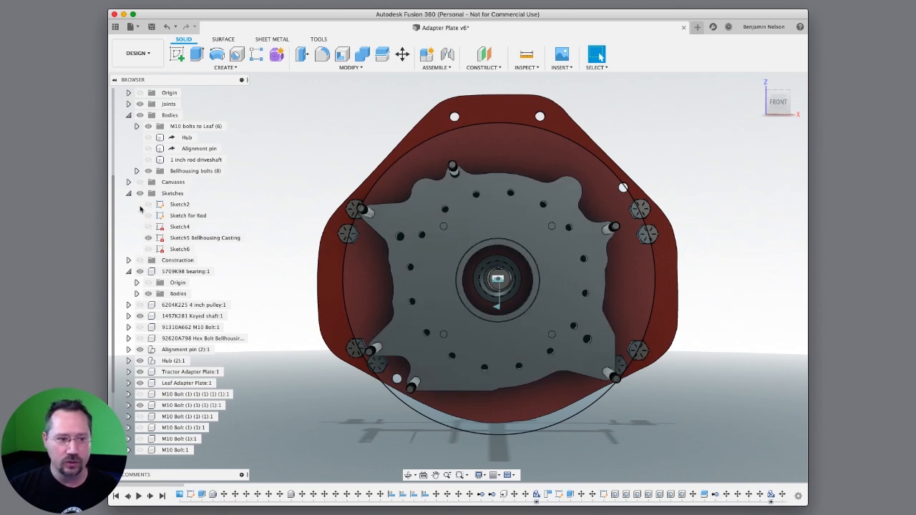
click(139, 193)
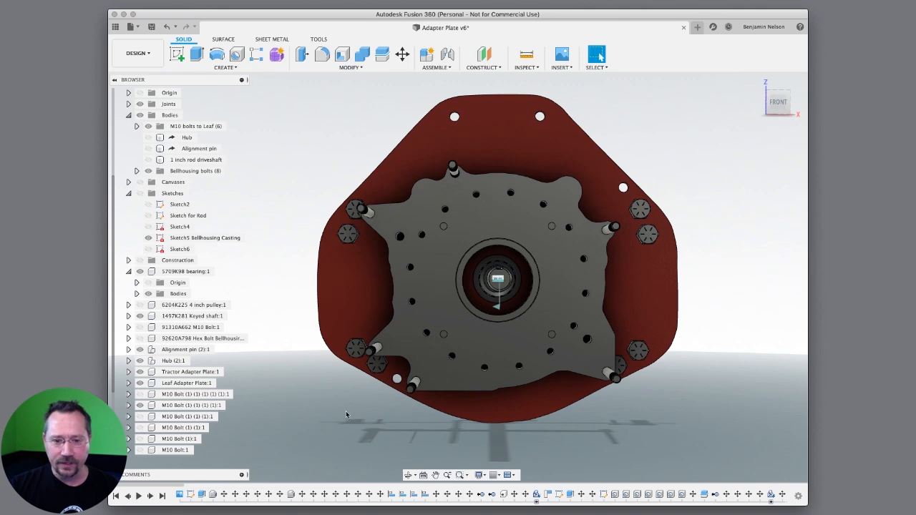
scroll(346, 413, up, 10)
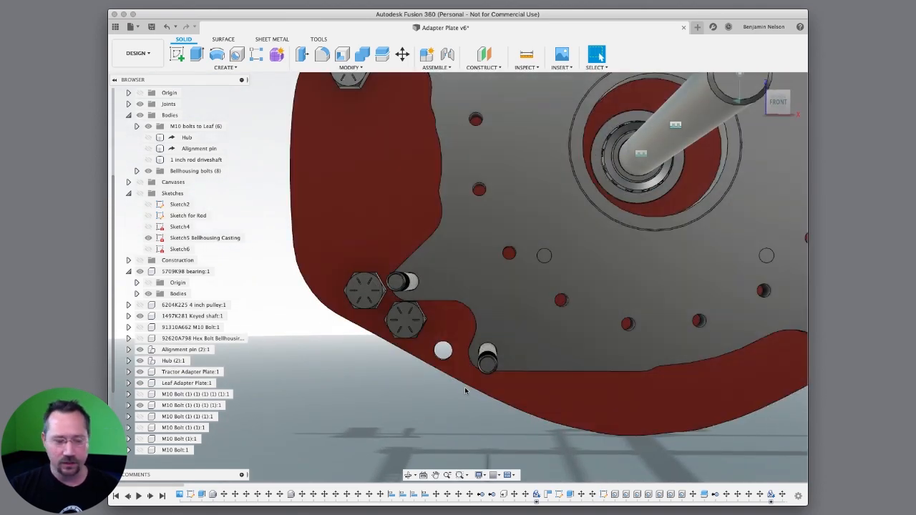
Examine the tractor plate's lower-corner bolts and the gap between the two adapter plates from an angle and from the left side.
shift+middle_drag(549, 289, 501, 367)
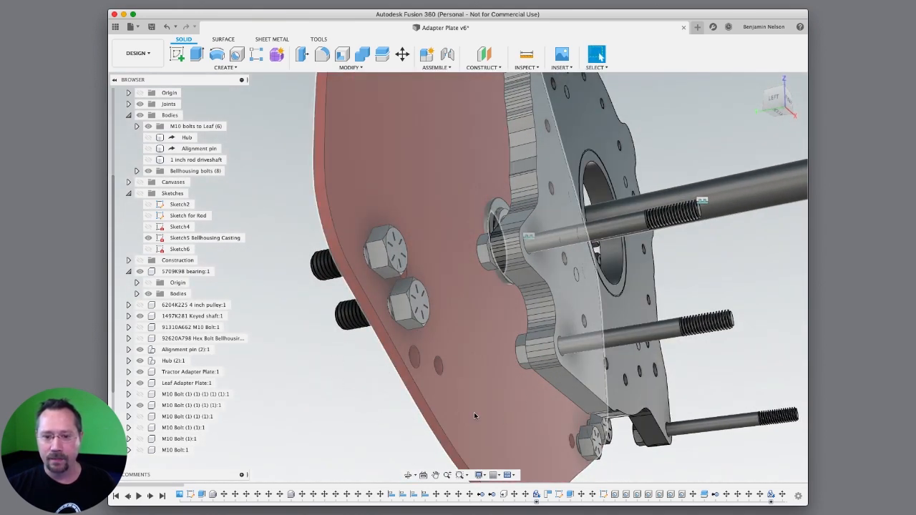
shift+middle_drag(521, 300, 541, 314)
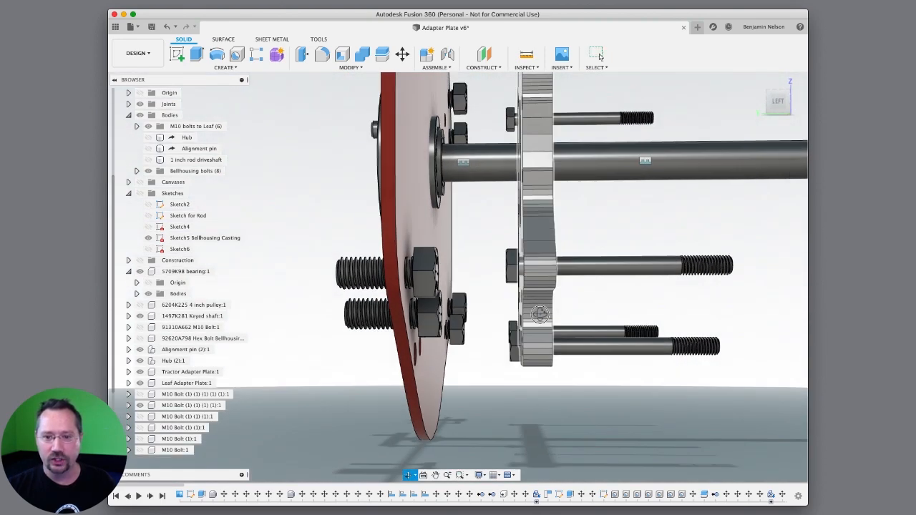
key(Escape)
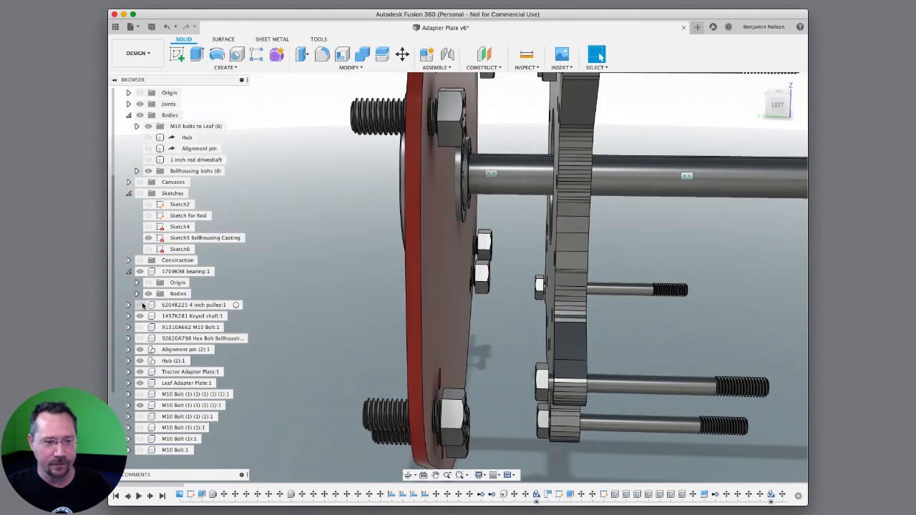
Show the 4 inch pulley and examine its fit on the keyed shaft between the two adapter plates.
click(142, 306)
click(141, 305)
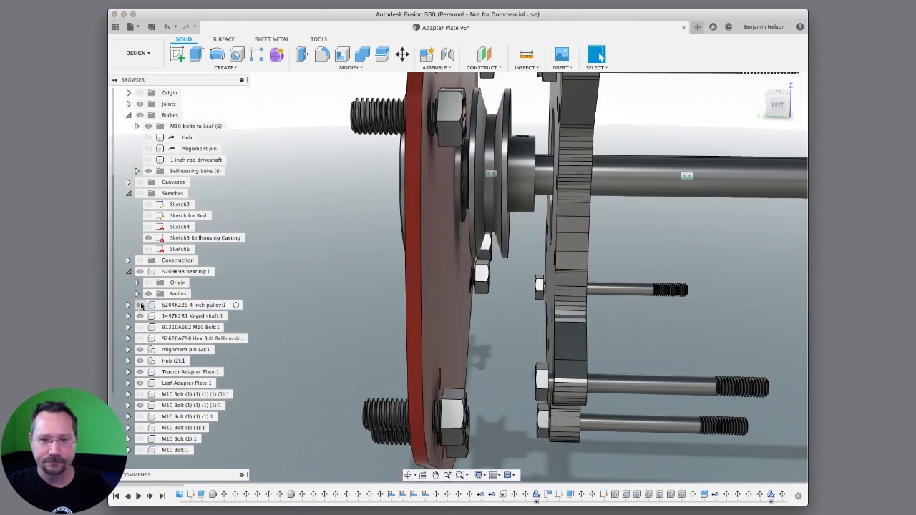
middle_drag(341, 269, 344, 322)
shift+middle_drag(483, 265, 510, 222)
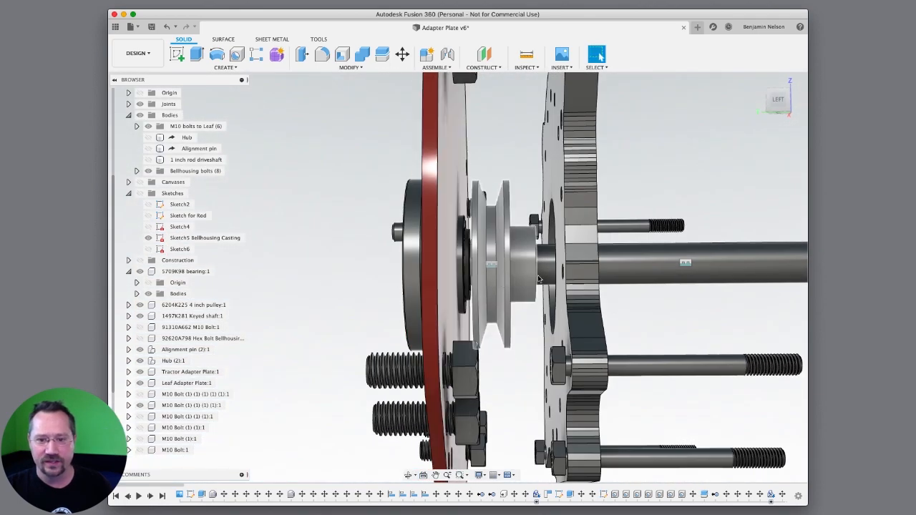
mouse_move(649, 197)
shift+middle_down()
mouse_move(623, 199)
mouse_move(647, 198)
mouse_move(649, 216)
mouse_move(644, 189)
shift+middle_up()
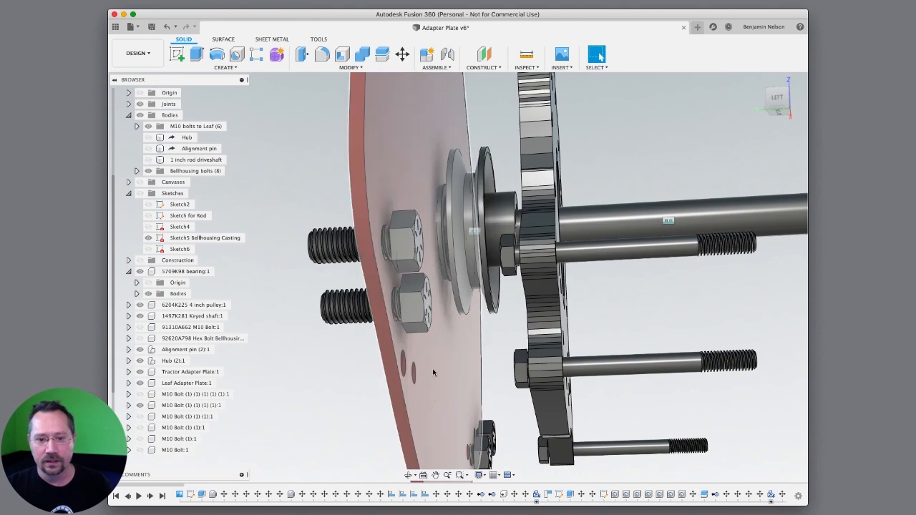
Examine the whole assembly with the pulley from the left side and the back, including the hub, shaft and both plates.
shift+middle_drag(686, 315, 537, 326)
scroll(723, 279, up, 4)
scroll(721, 294, down, 7)
scroll(719, 305, down, 3)
shift+middle_drag(576, 259, 512, 261)
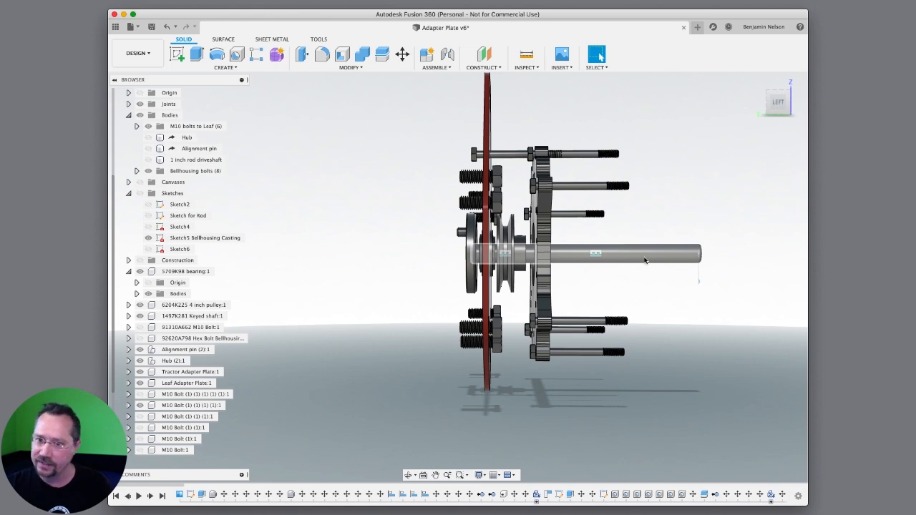
shift+middle_drag(580, 273, 628, 273)
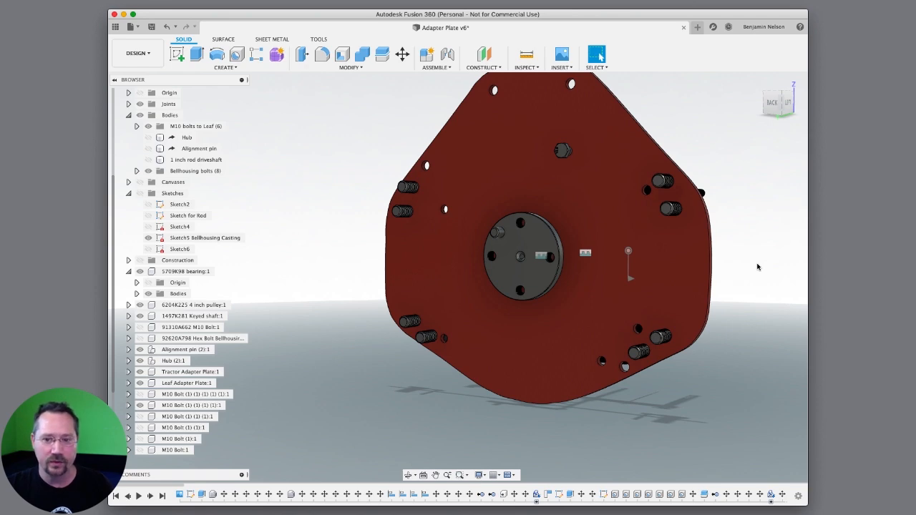
shift+middle_drag(764, 260, 702, 261)
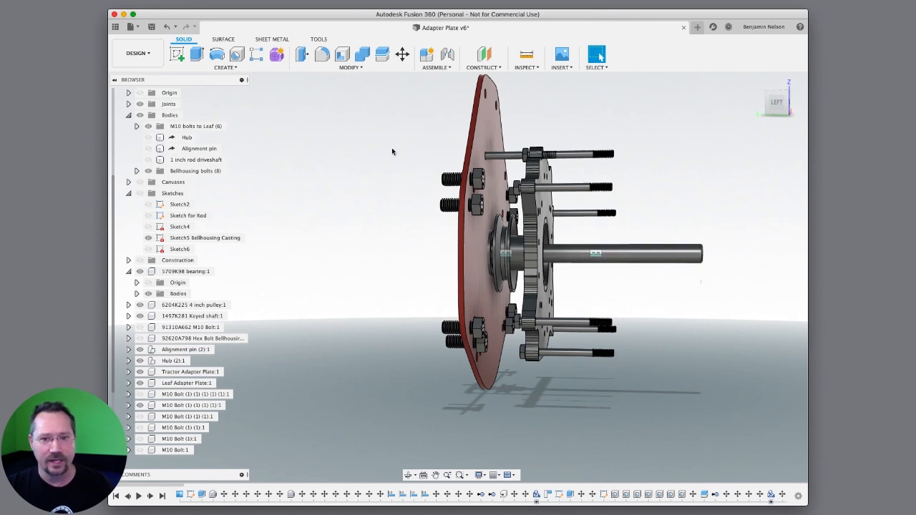
mouse_move(637, 277)
shift+middle_down()
mouse_move(523, 272)
mouse_move(647, 273)
shift+middle_up()
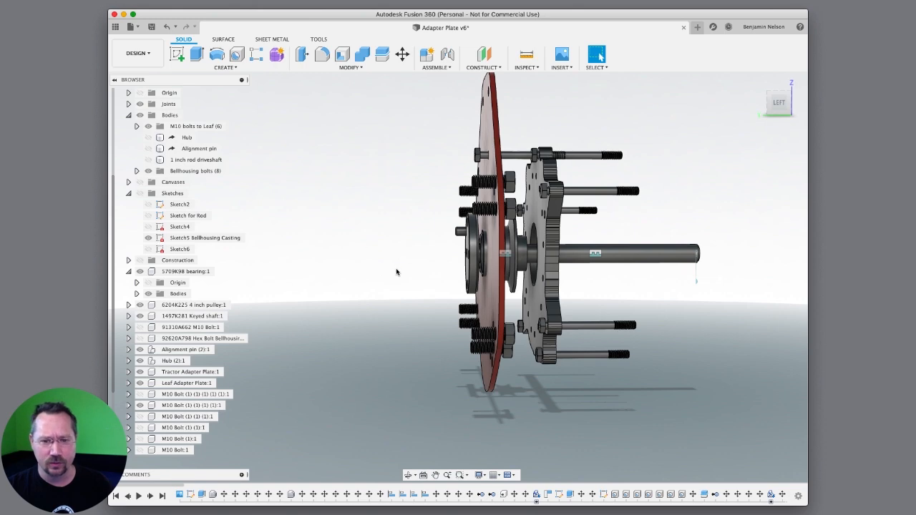
Switch to the Animation workspace and play the Storyboard5 animation of the central shaft, repeating it from the start.
click(139, 55)
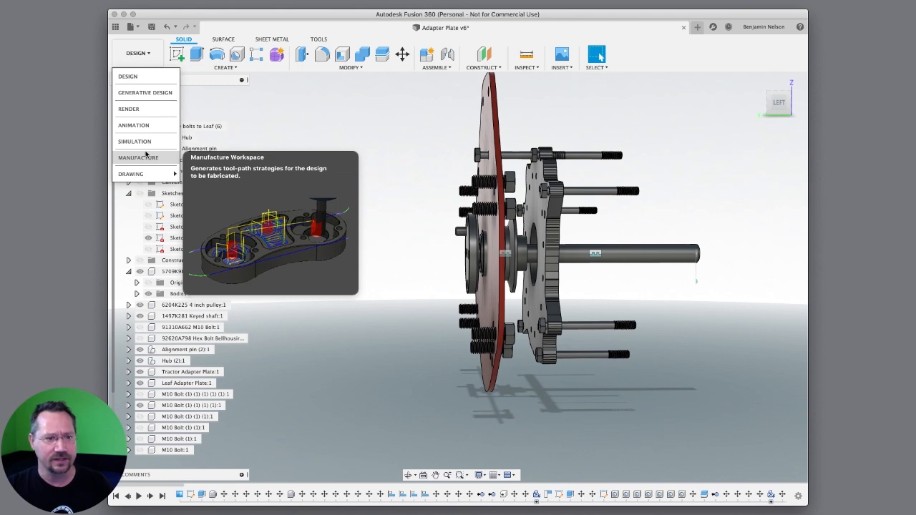
click(139, 125)
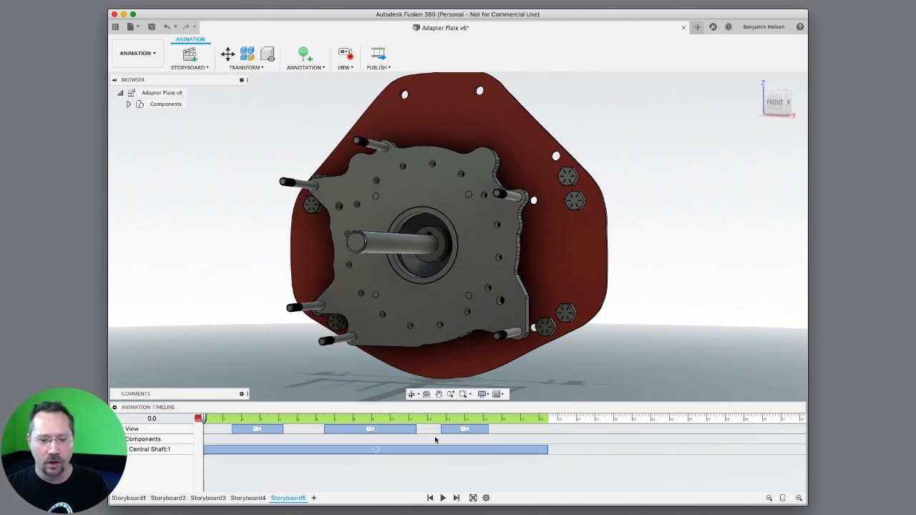
click(442, 498)
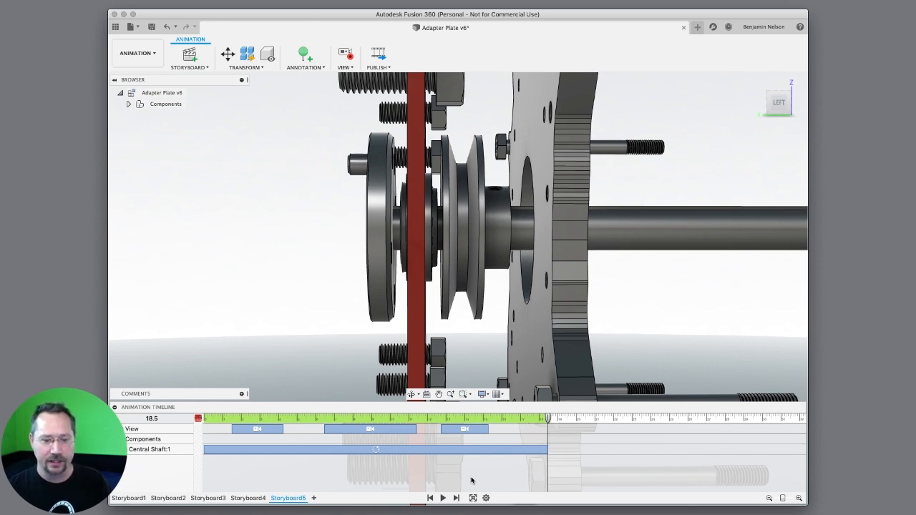
click(442, 498)
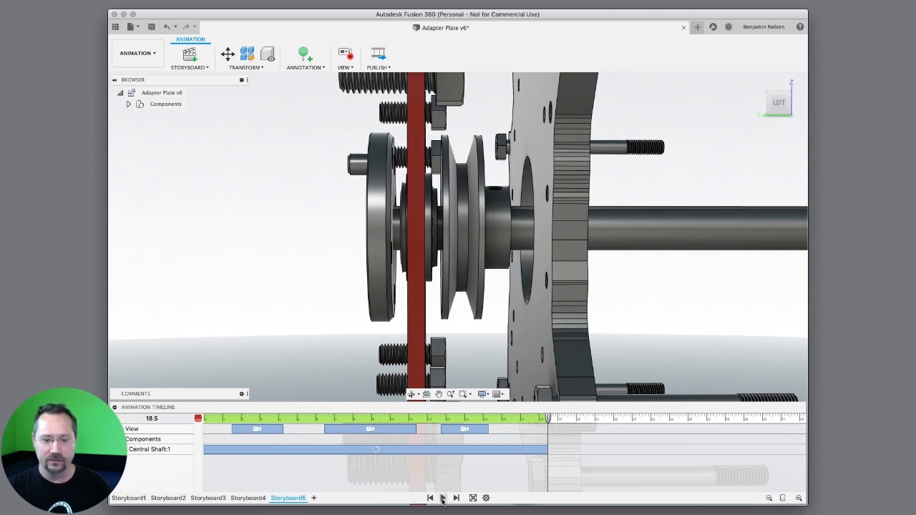
click(443, 498)
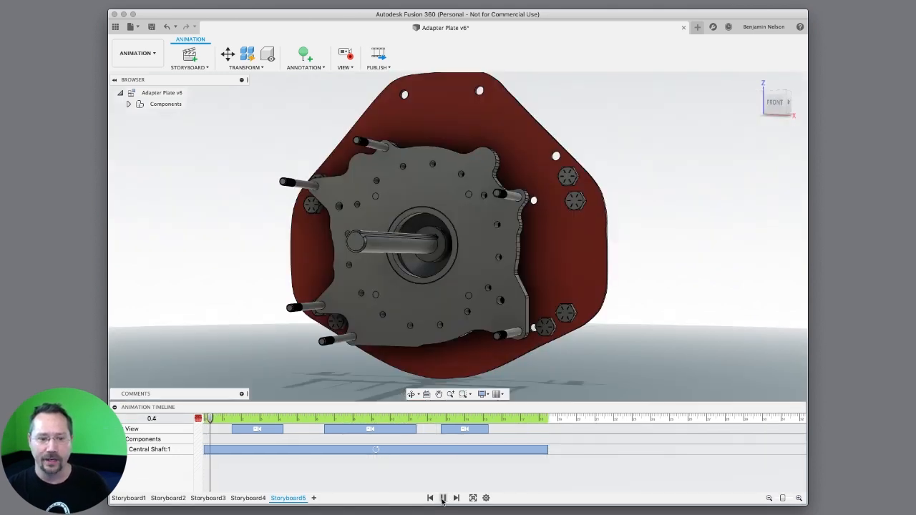